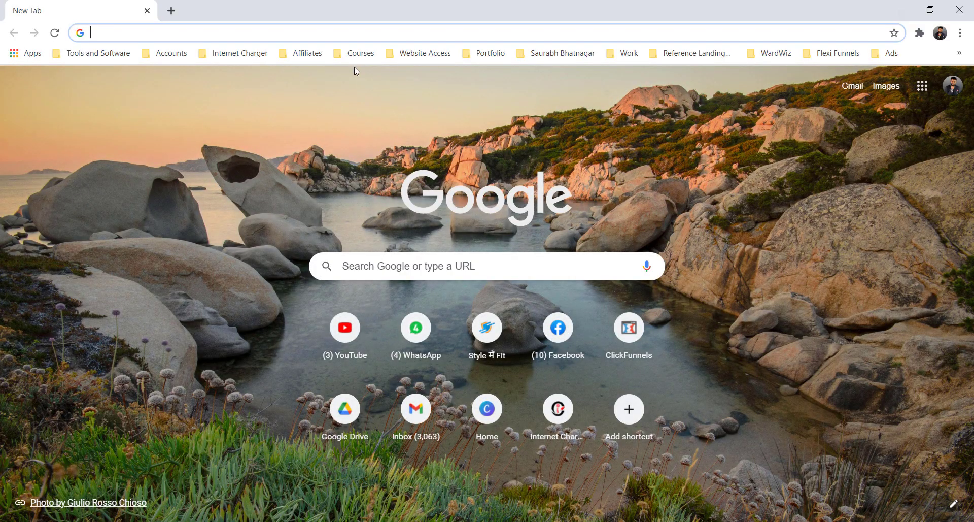
# Load canva.com in a new tab from the 'can' address-bar suggestion
pyautogui.write('can')
pyautogui.press('Return')
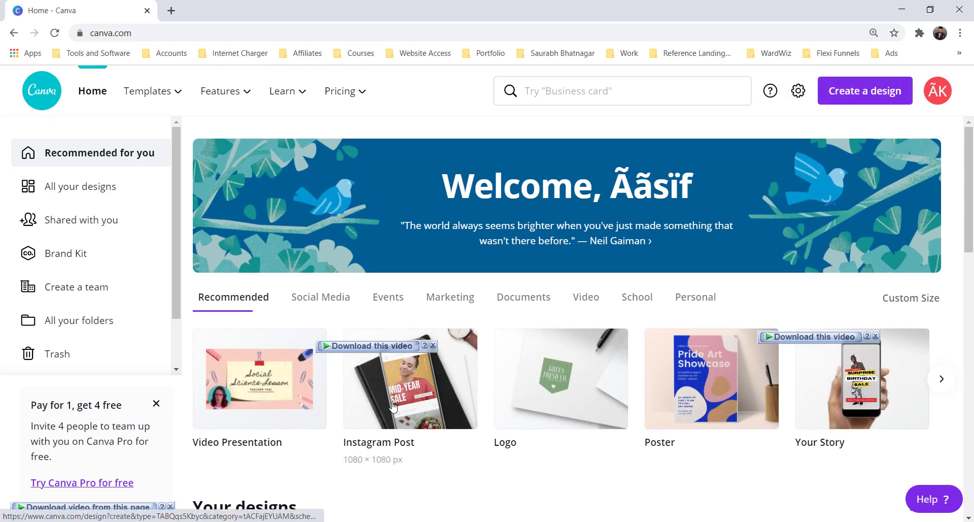
# Start a new Instagram Post design using the Reminder template
pyautogui.click(857, 90)
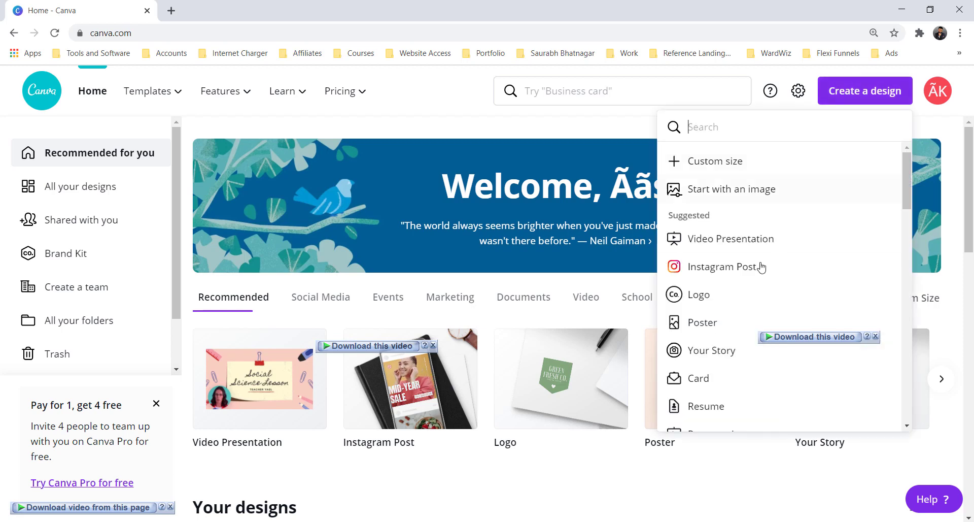
pyautogui.click(750, 279)
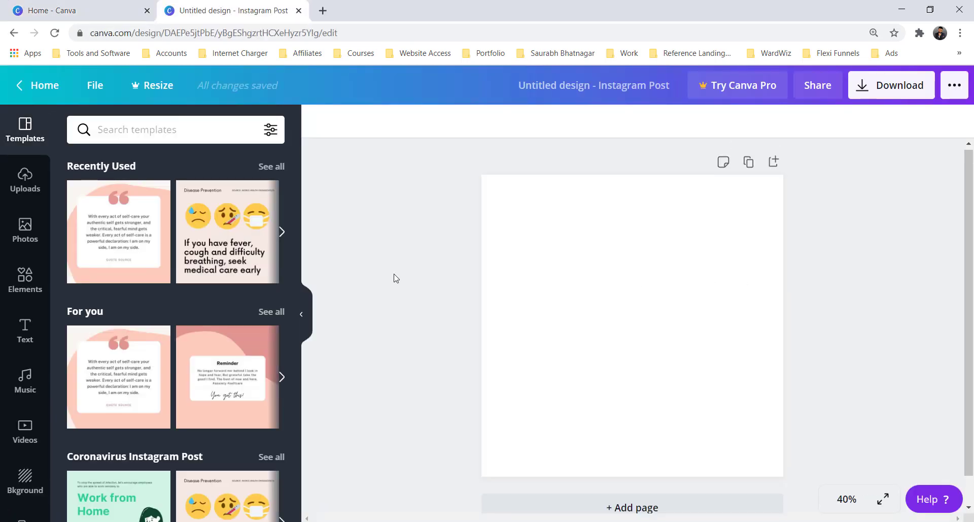
pyautogui.scroll(-1, 201, 358)
pyautogui.click(207, 343)
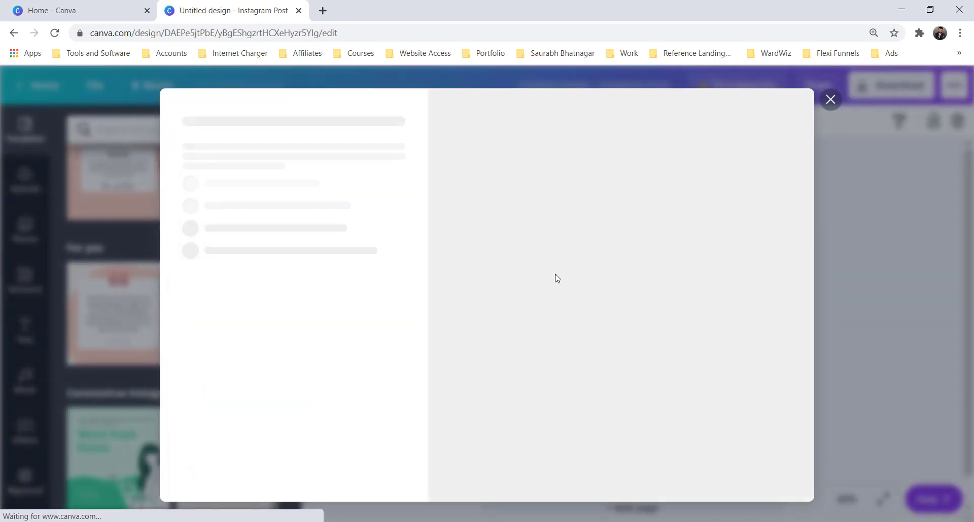
pyautogui.click(830, 100)
# Delete all the Reminder template's elements, leaving only the pink background
pyautogui.moveTo(430, 184); pyautogui.dragTo(825, 482)
pyautogui.press('Delete')
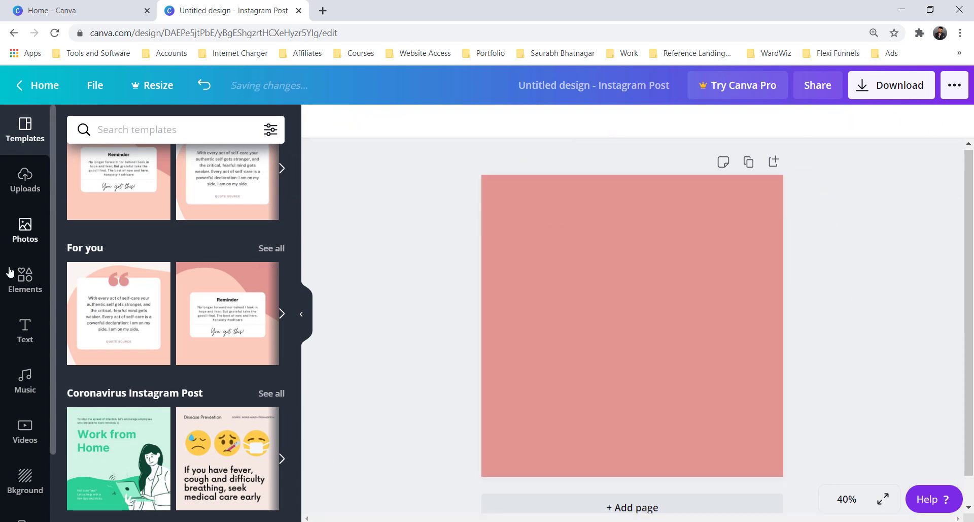
pyautogui.click(22, 298)
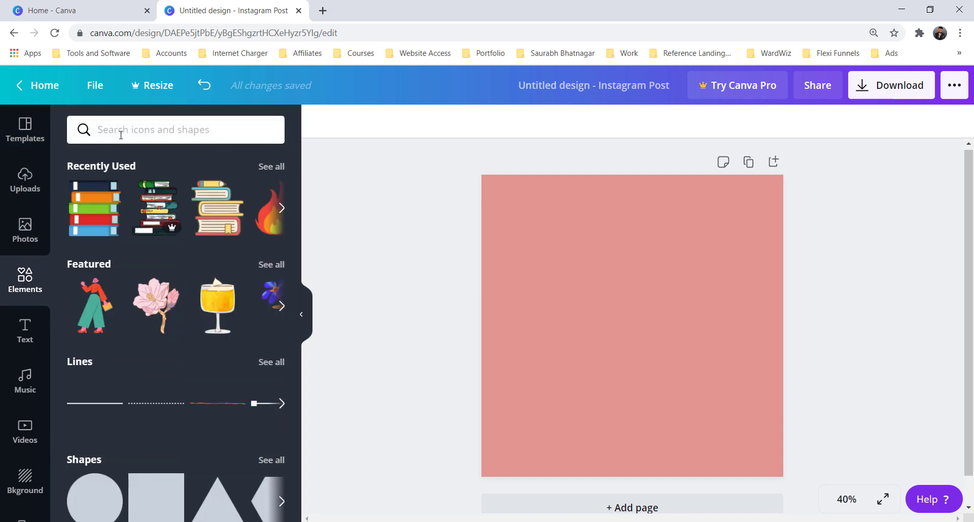
# Search elements for 'Mistake' and add the facepalm emoji to the post
pyautogui.click(121, 134)
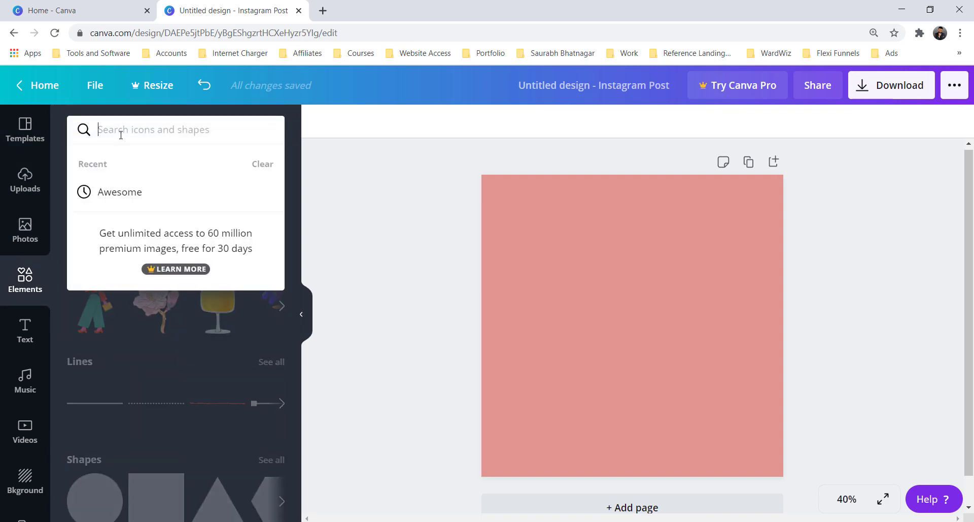
pyautogui.write('Mistake')
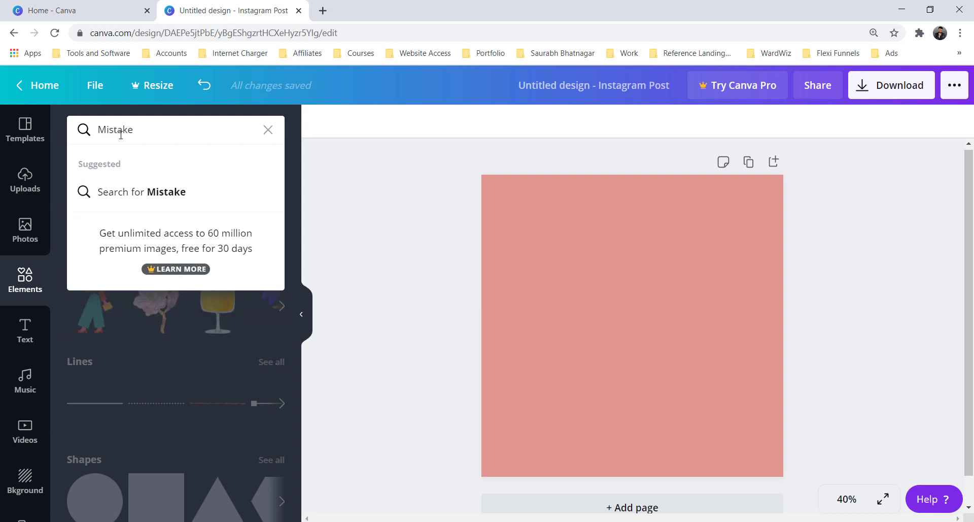
pyautogui.press('Return')
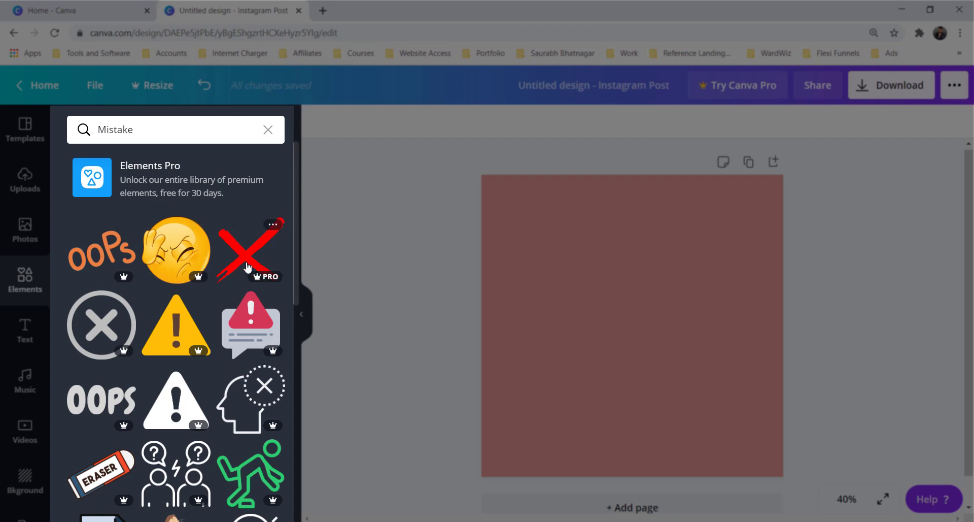
pyautogui.click(195, 261)
# Enlarge the facepalm emoji so it covers the pink square
pyautogui.moveTo(575, 264); pyautogui.dragTo(349, 187)
pyautogui.moveTo(540, 245); pyautogui.dragTo(668, 332)
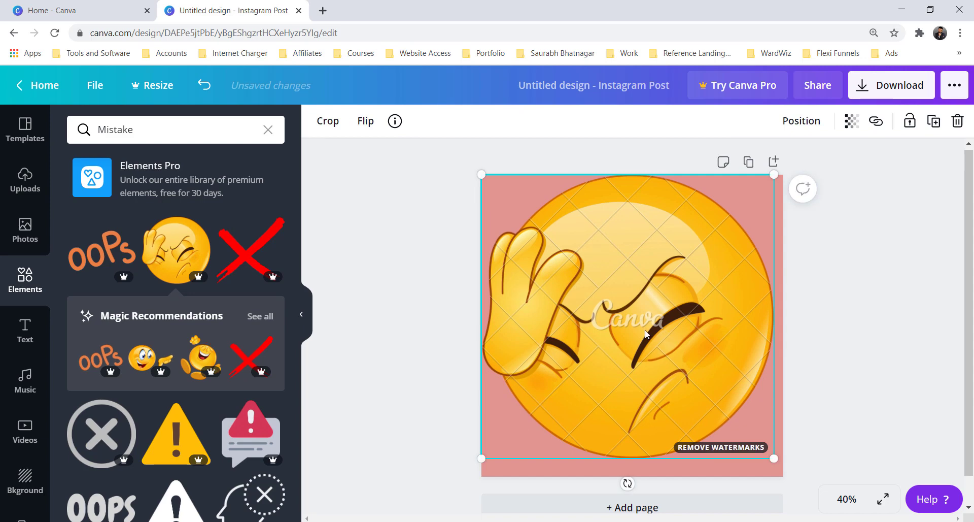
pyautogui.click(331, 215)
# Open Chrome's developer tools on the Application panel via Inspect
pyautogui.rightClick(331, 215)
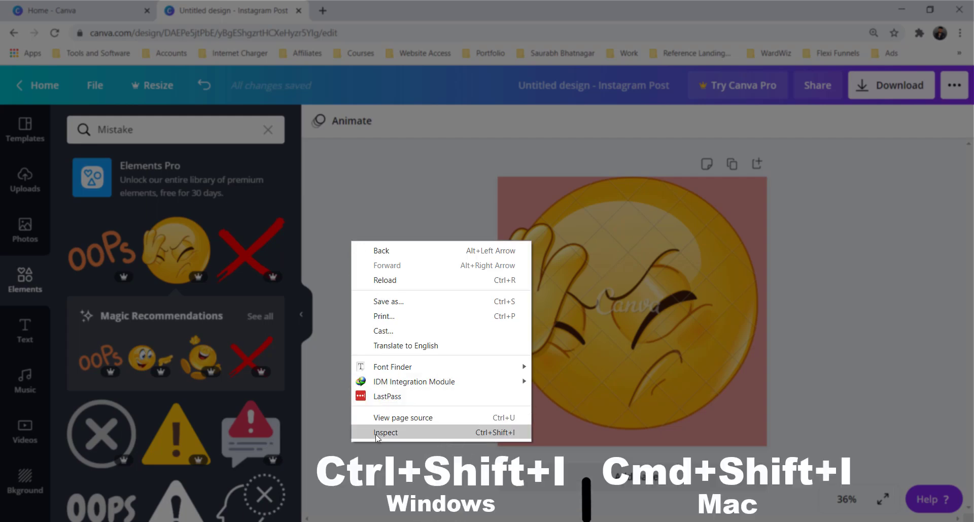
pyautogui.click(376, 432)
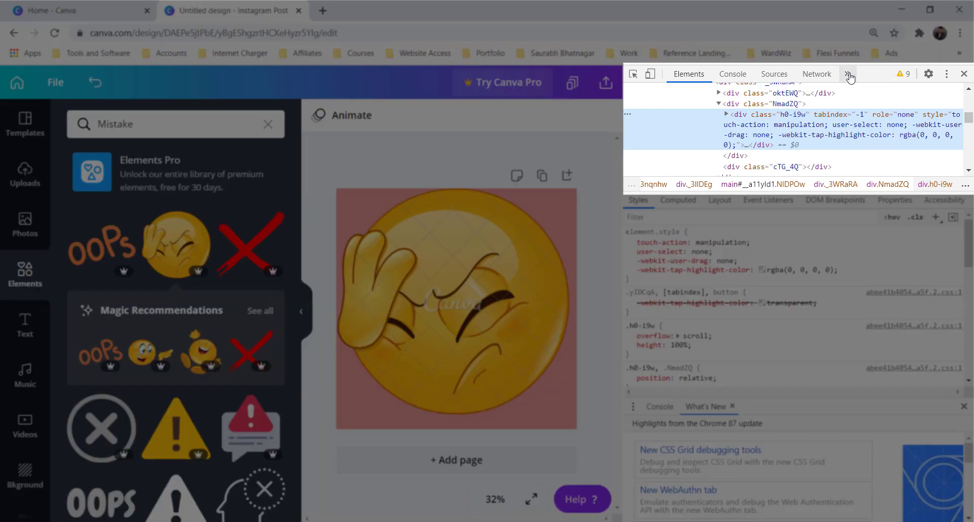
pyautogui.click(848, 75)
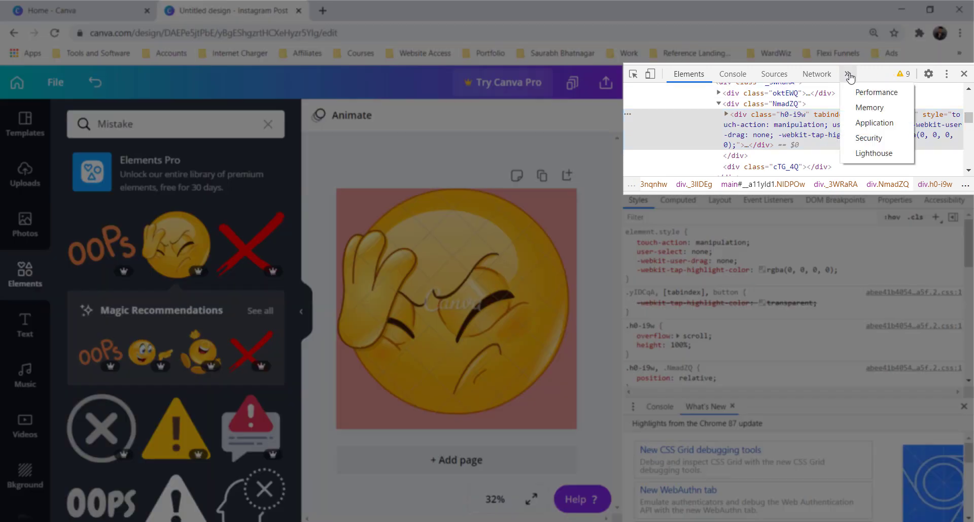
pyautogui.click(871, 123)
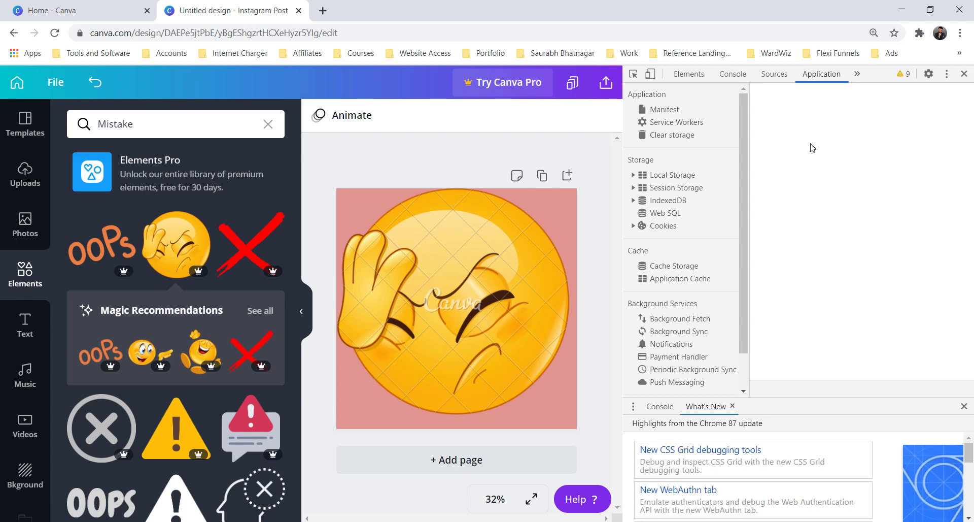
# Expand Frames › top › Images and select the first image entry, 0
pyautogui.scroll(-2, 685, 163)
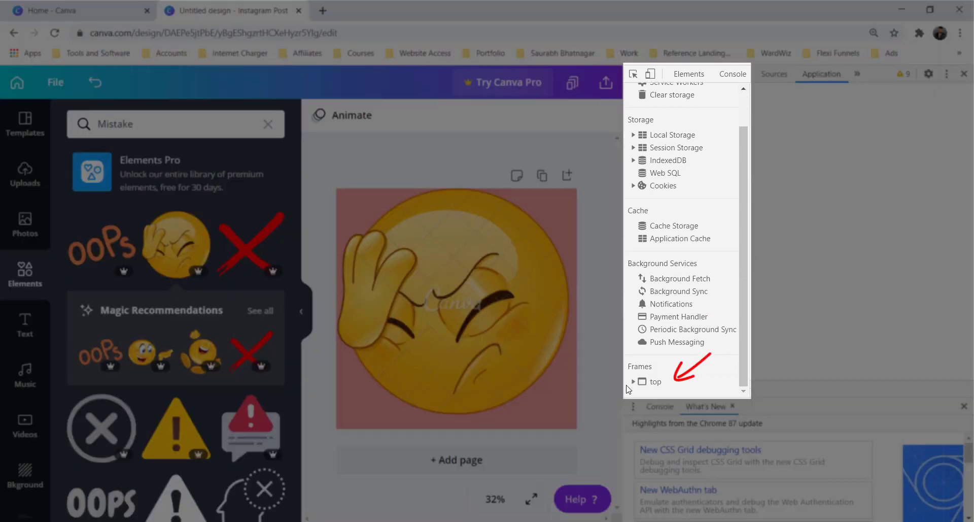
pyautogui.click(633, 381)
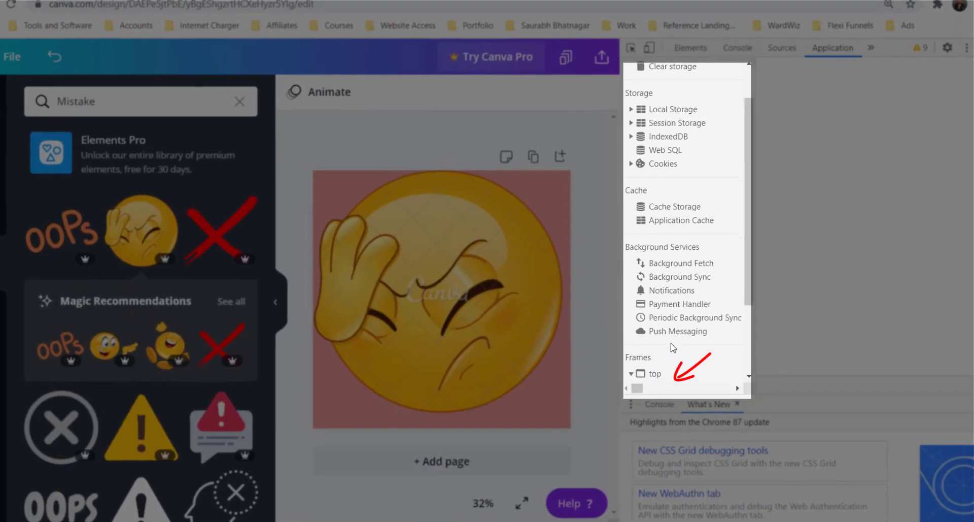
pyautogui.scroll(-3, 671, 343)
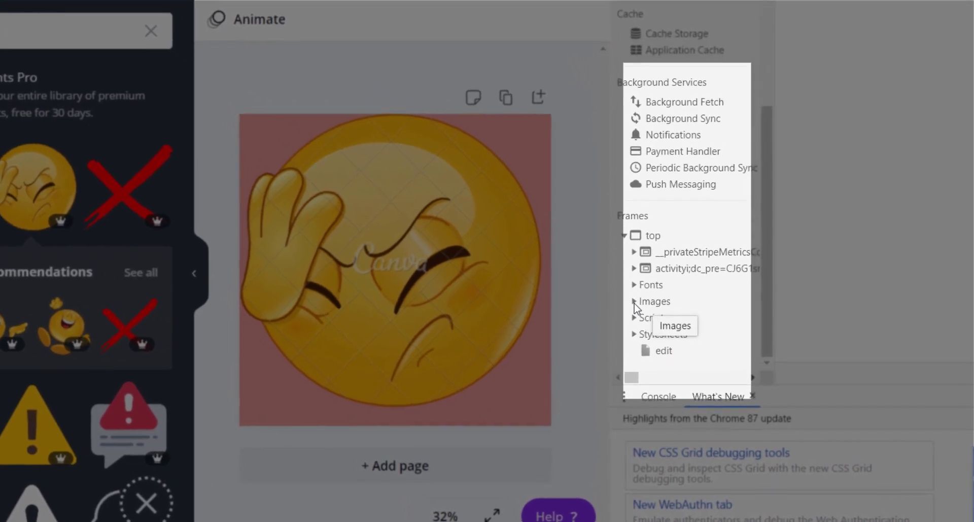
pyautogui.click(634, 302)
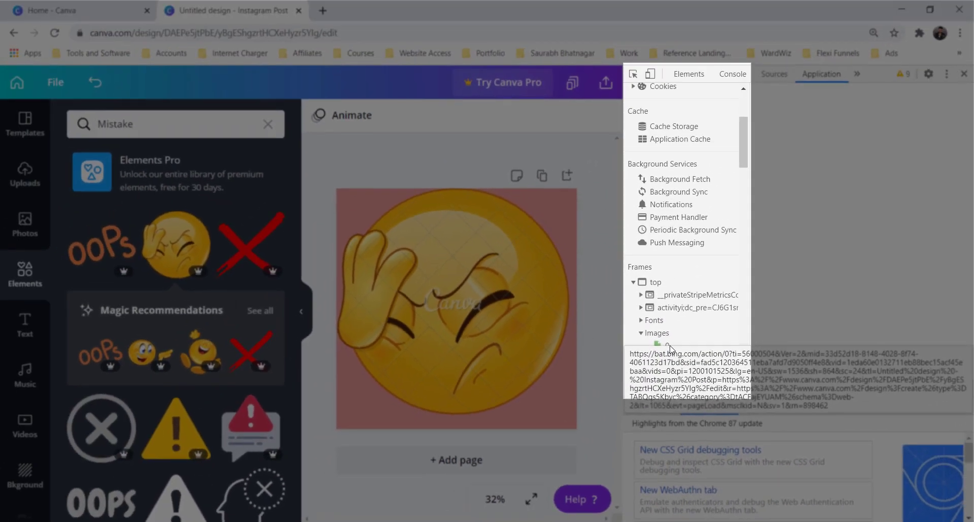
pyautogui.click(677, 345)
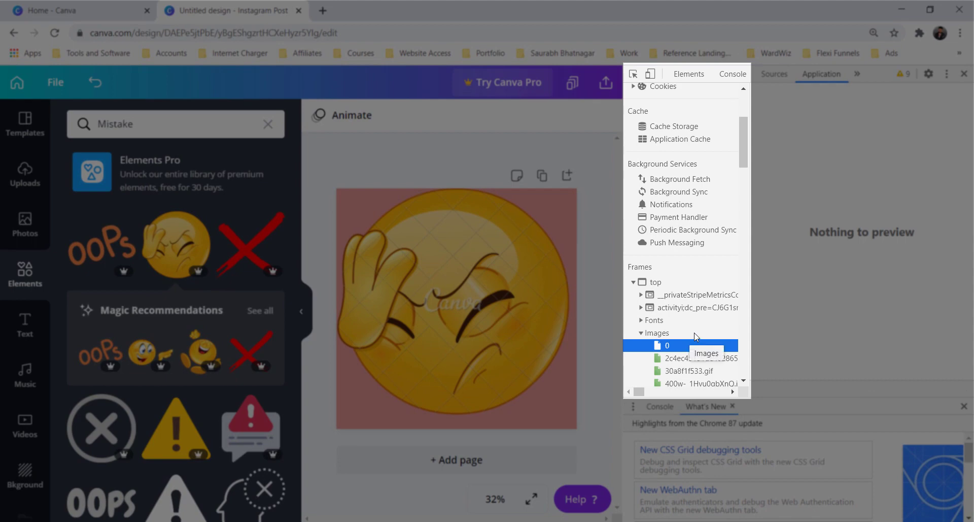
# Step through the loaded images to the 550 × 533 tl.png facepalm emoji preview
pyautogui.press('Down')
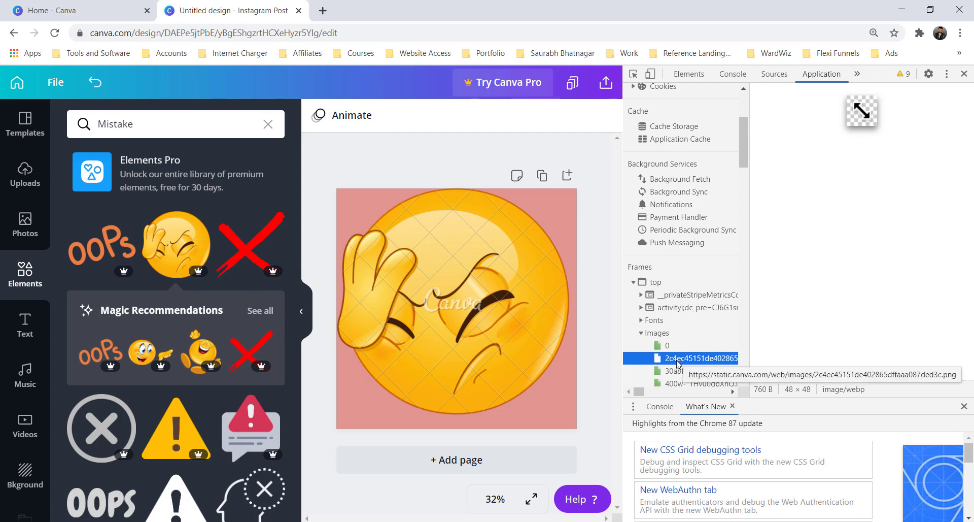
pyautogui.press('Down')
pyautogui.press('Down')
pyautogui.press('Down')
pyautogui.press('Down')
pyautogui.press('Down')
pyautogui.press('Down')
pyautogui.press('Down')
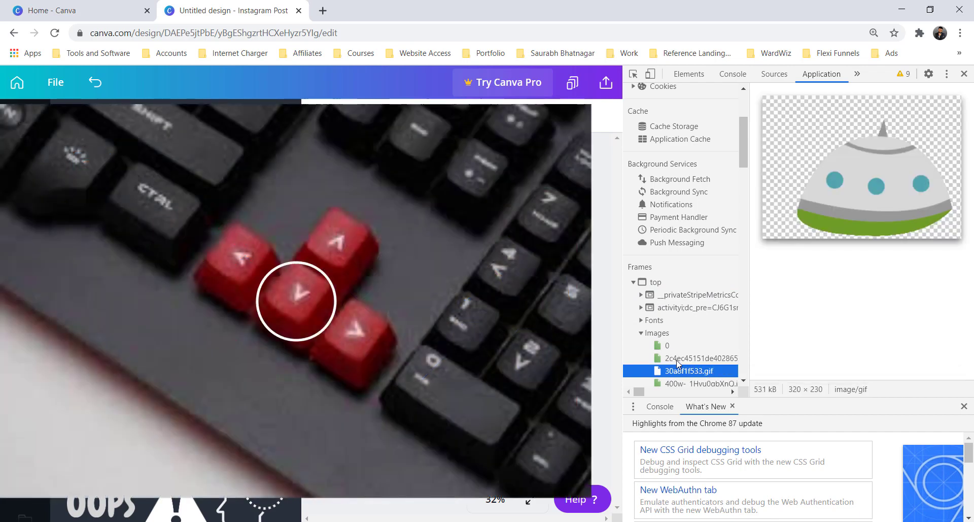
pyautogui.press('Down')
pyautogui.press('Down')
pyautogui.press('Down')
pyautogui.press('Down')
pyautogui.press('Down')
pyautogui.press('Down')
pyautogui.press('Down')
pyautogui.press('Down')
pyautogui.press('Down')
pyautogui.press('Down')
pyautogui.press('Down')
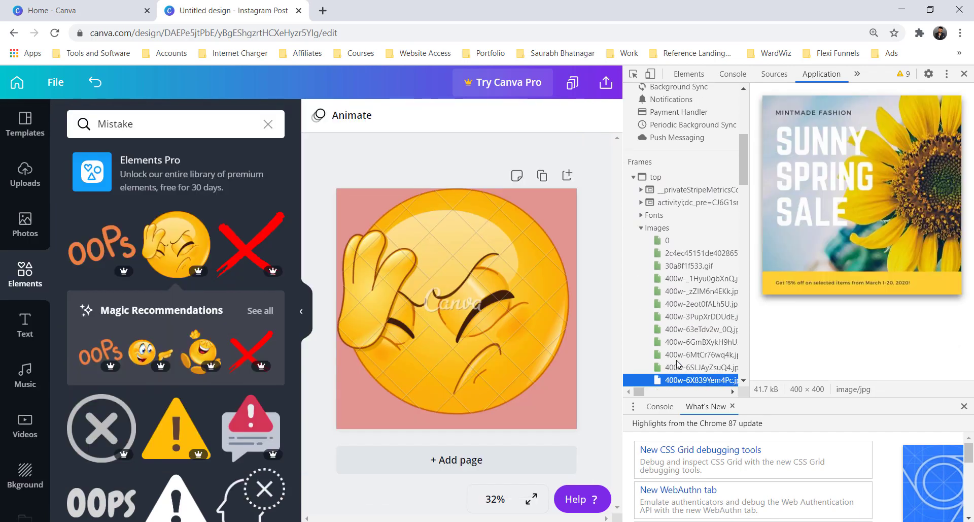
pyautogui.press('Down')
pyautogui.press('Down')
pyautogui.press('Down')
pyautogui.press('Down')
pyautogui.press('Down')
pyautogui.press('Down')
pyautogui.press('Down')
pyautogui.press('Down')
pyautogui.press('Down')
pyautogui.press('Down')
pyautogui.press('Down')
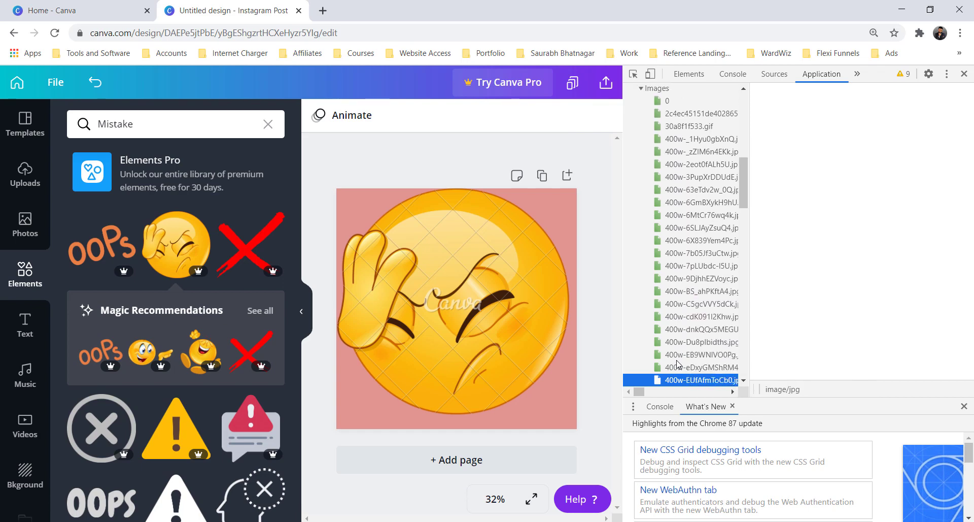
pyautogui.press('Down')
pyautogui.press('Down')
pyautogui.press('Down')
pyautogui.press('Down')
pyautogui.press('Down')
pyautogui.press('Down')
pyautogui.press('Down')
pyautogui.press('Down')
pyautogui.press('Down')
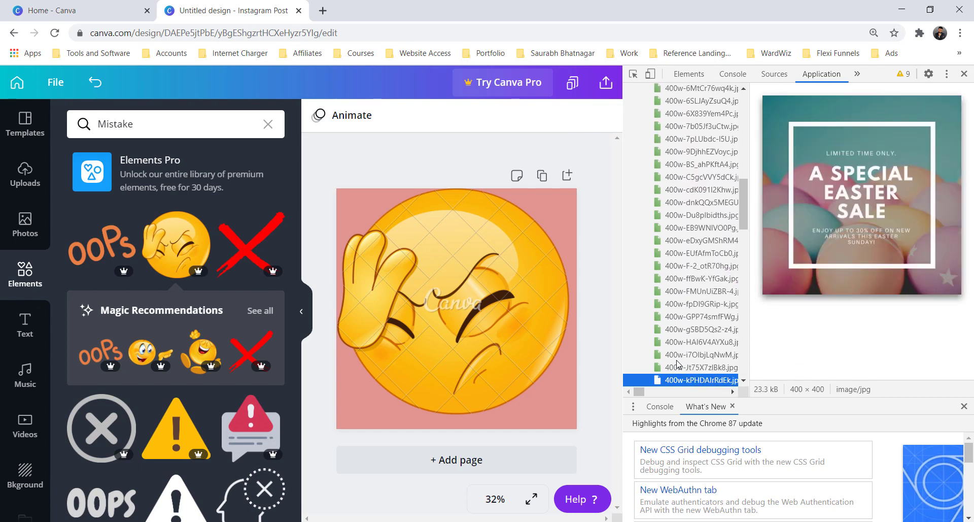
pyautogui.press('Down')
pyautogui.press('Down')
pyautogui.press('Down')
pyautogui.press('Down')
pyautogui.press('Down')
pyautogui.press('Down')
pyautogui.press('Down')
pyautogui.press('Down')
pyautogui.press('Down')
pyautogui.press('Down')
pyautogui.press('Down')
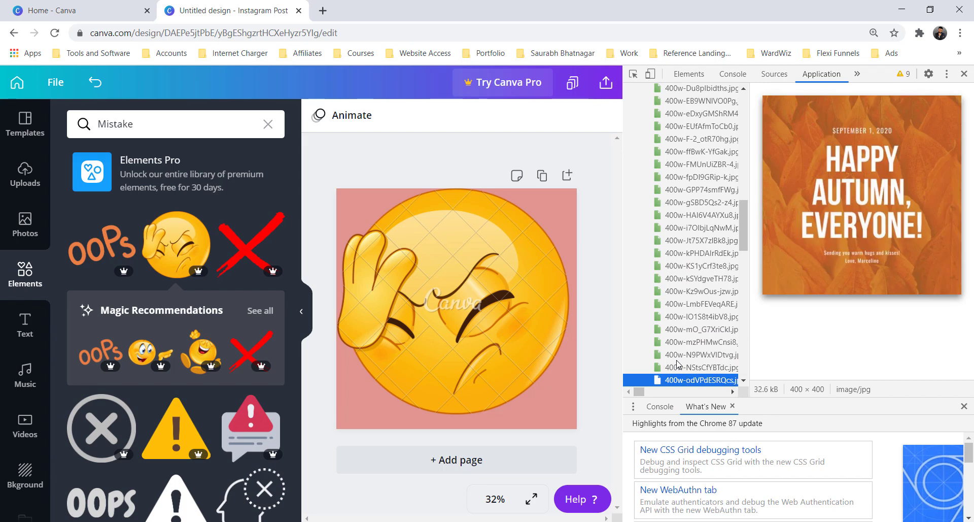
pyautogui.press('Down')
pyautogui.press('Down')
pyautogui.press('Down')
pyautogui.press('Down')
pyautogui.press('Down')
pyautogui.press('Down')
pyautogui.press('Down')
pyautogui.press('Down')
pyautogui.press('Down')
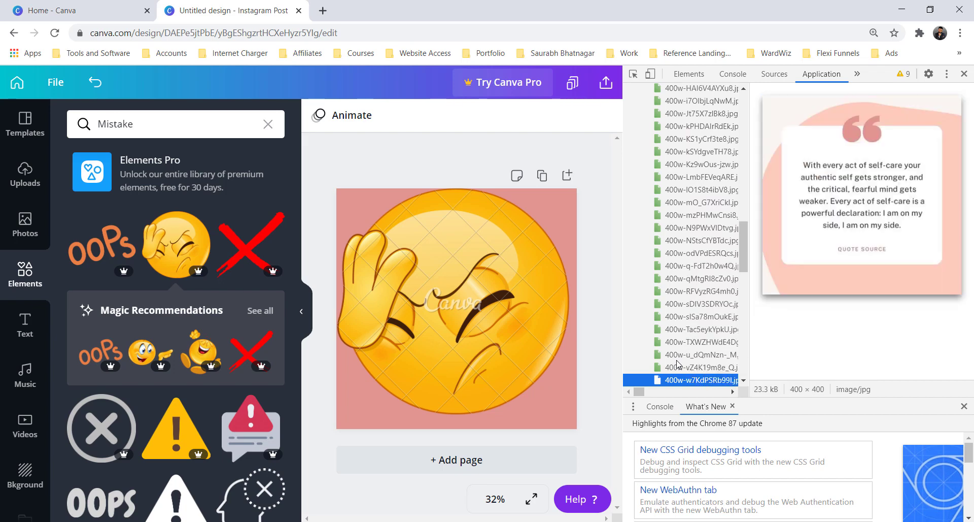
pyautogui.press('Down')
pyautogui.press('Down')
pyautogui.press('Down')
pyautogui.press('Down')
pyautogui.press('Down')
pyautogui.press('Down')
pyautogui.press('Down')
pyautogui.press('Down')
pyautogui.press('Down')
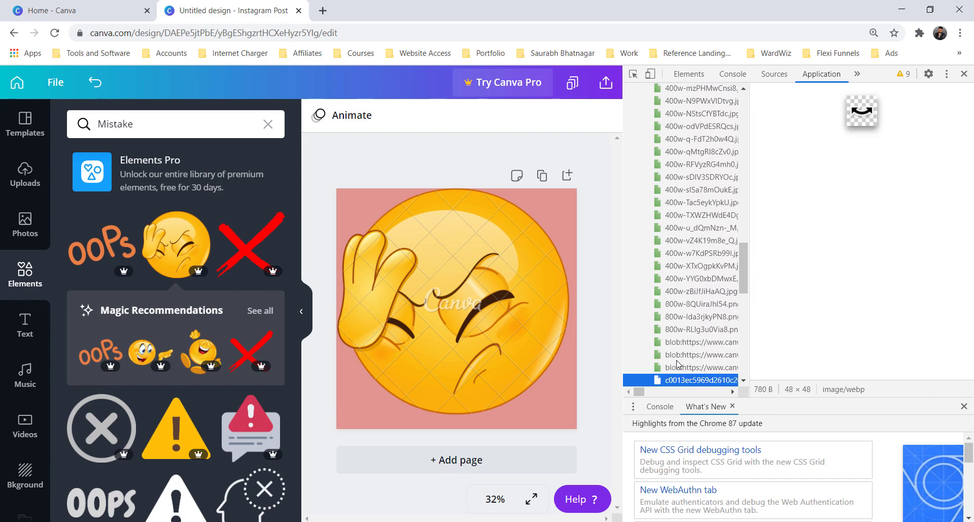
pyautogui.press('Down')
pyautogui.press('Down')
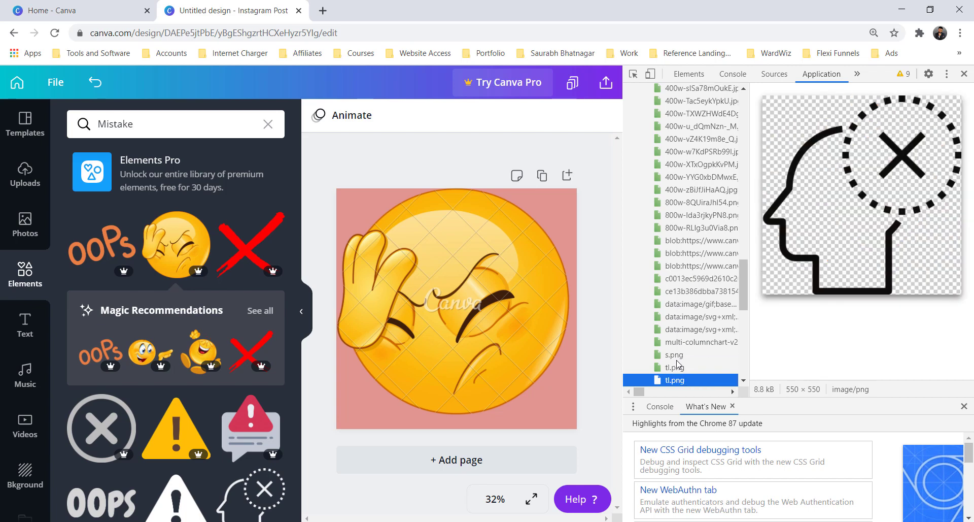
pyautogui.press('Up')
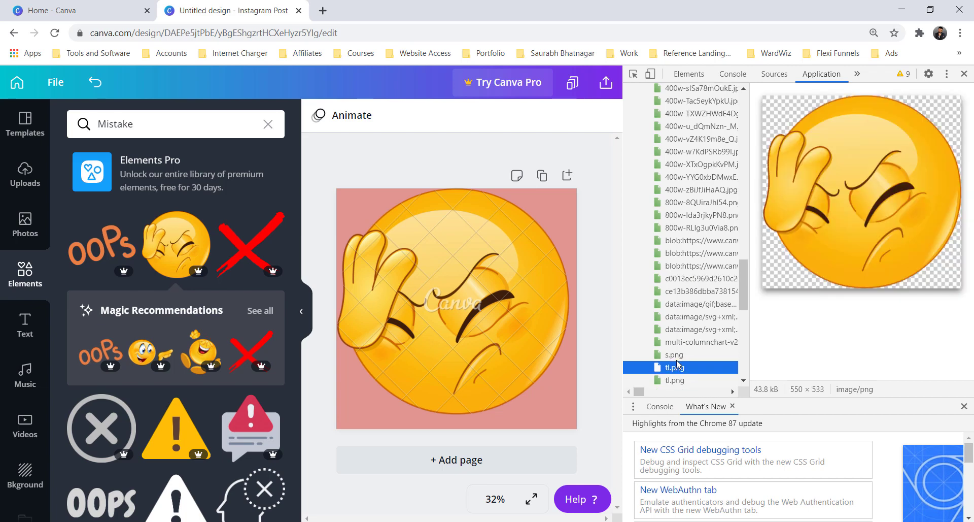
pyautogui.rightClick(834, 202)
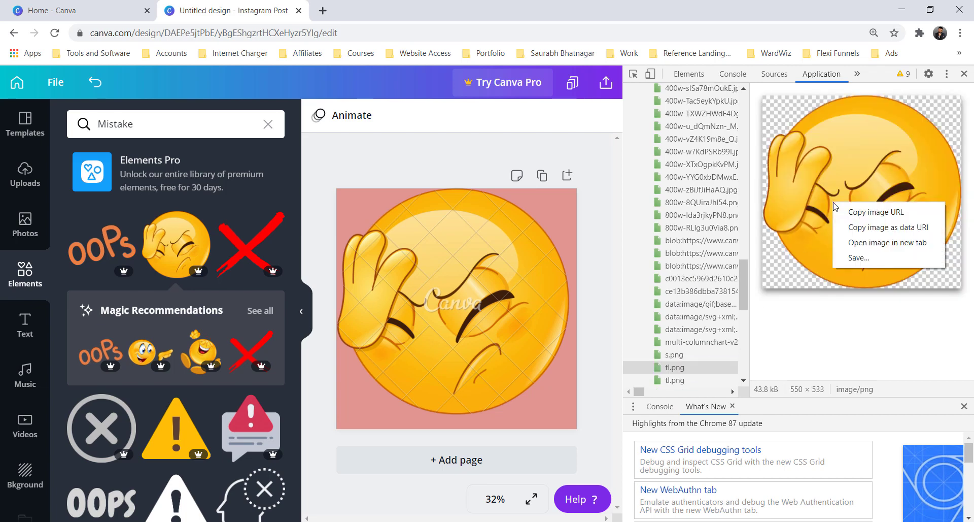
# Open the tl.png emoji in its own tab and save it to the Desktop as canva image.png
pyautogui.click(859, 244)
pyautogui.rightClick(465, 209)
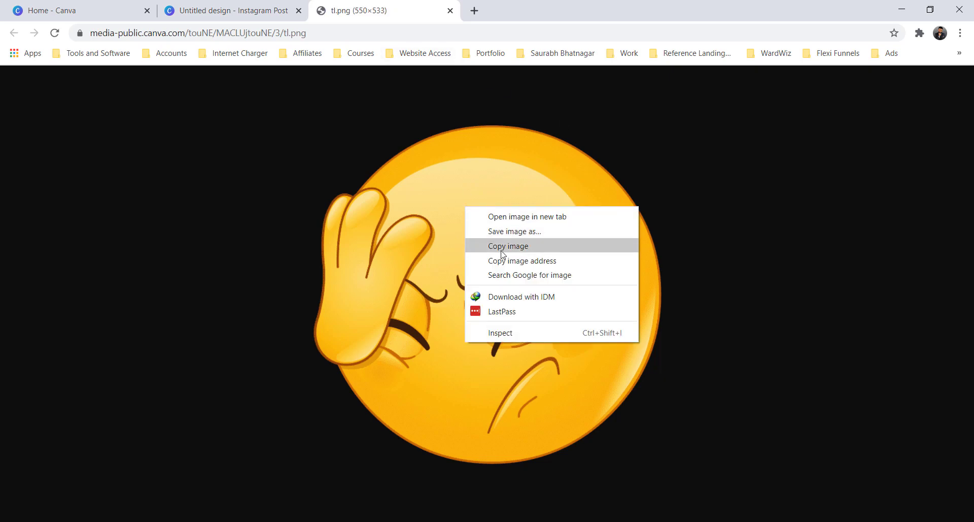
pyautogui.click(501, 246)
pyautogui.rightClick(413, 188)
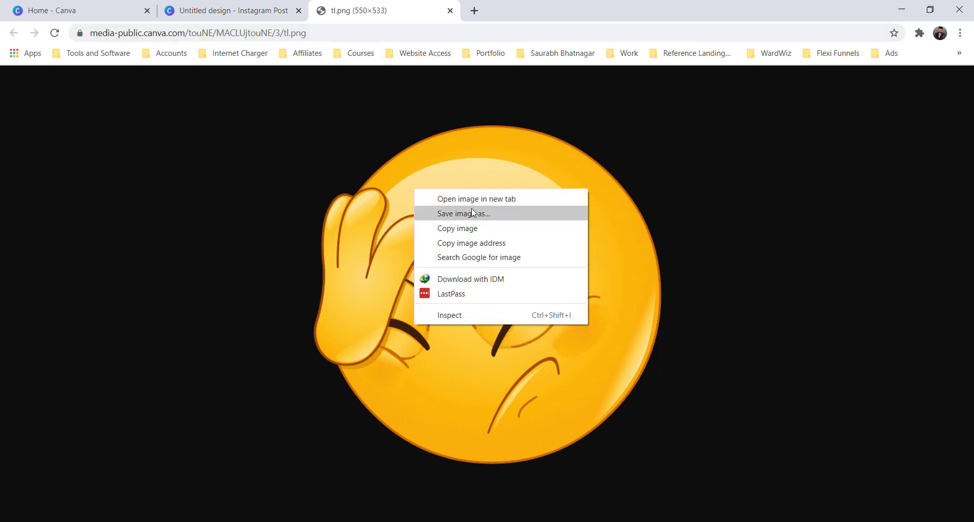
pyautogui.click(471, 212)
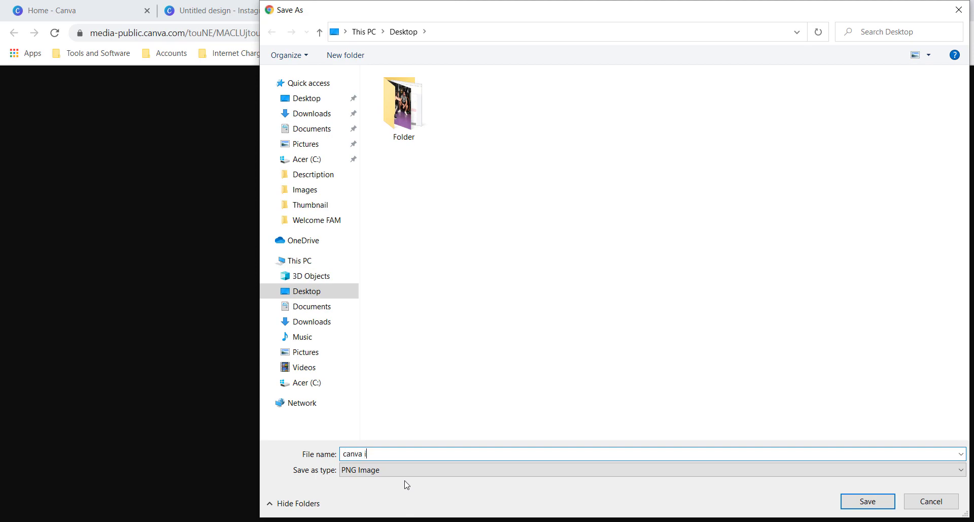
pyautogui.press('Return')
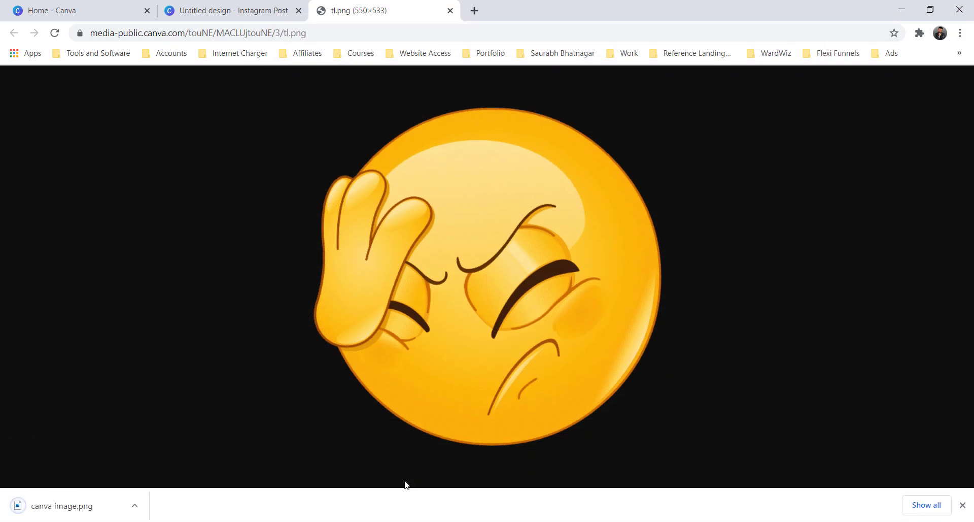
# Copy the clean emoji image and paste it onto the Canva post over the watermarked one
pyautogui.rightClick(469, 214)
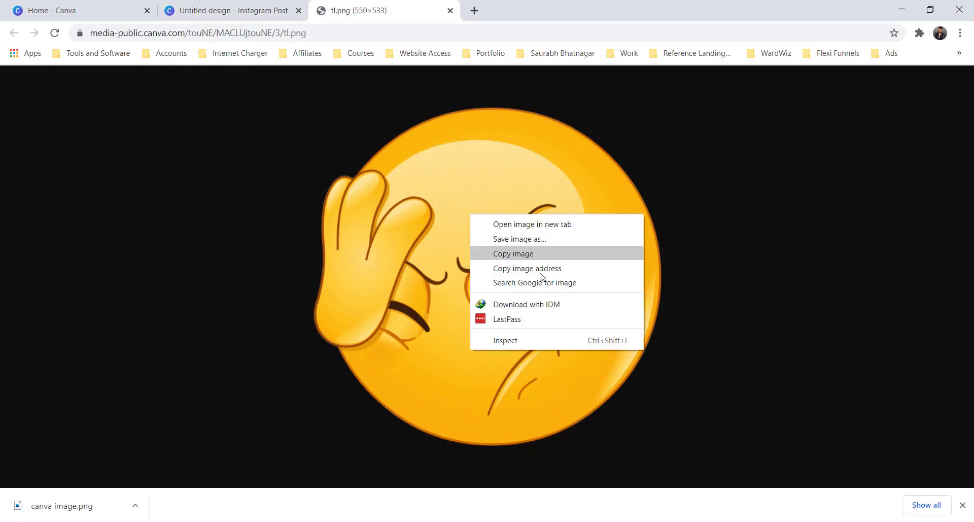
pyautogui.click(534, 254)
pyautogui.click(245, 3)
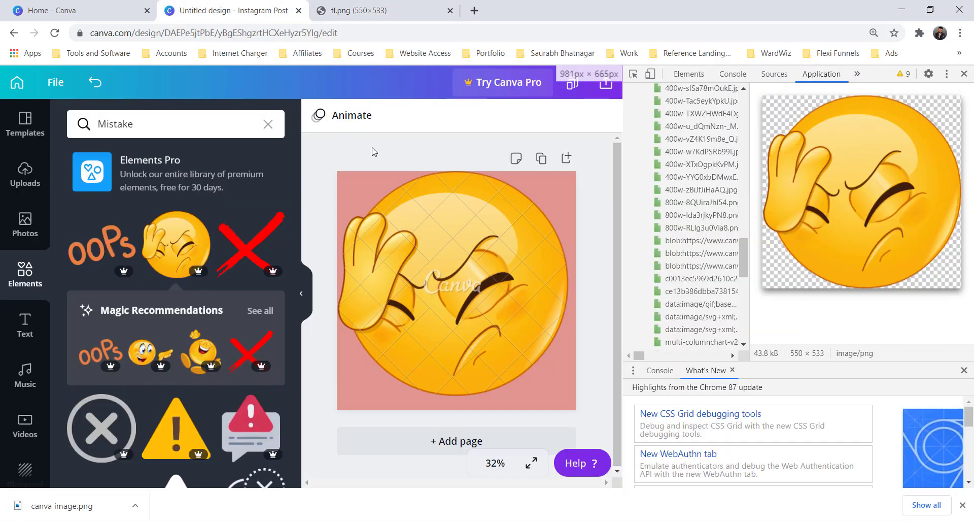
pyautogui.click(964, 74)
pyautogui.hotkey('ctrl', 'v')
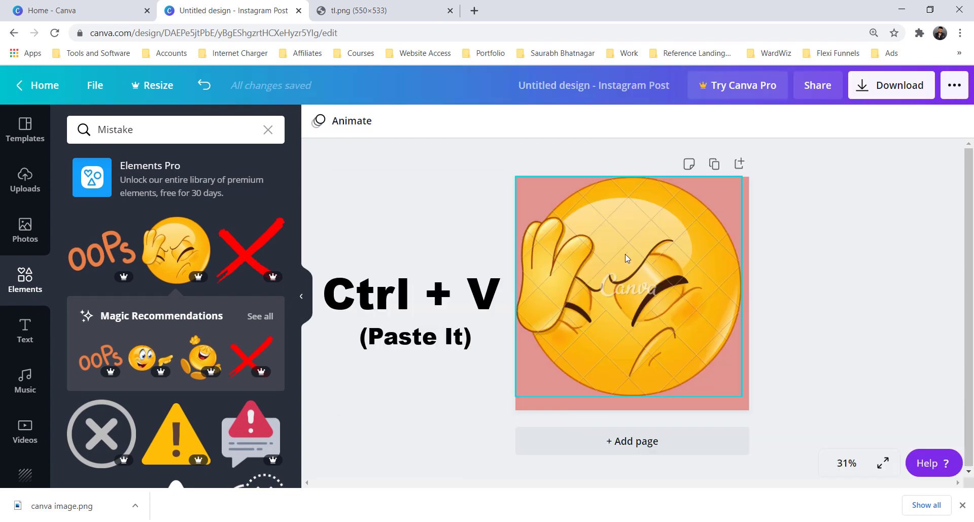
pyautogui.rightClick(502, 179)
pyautogui.click(455, 204)
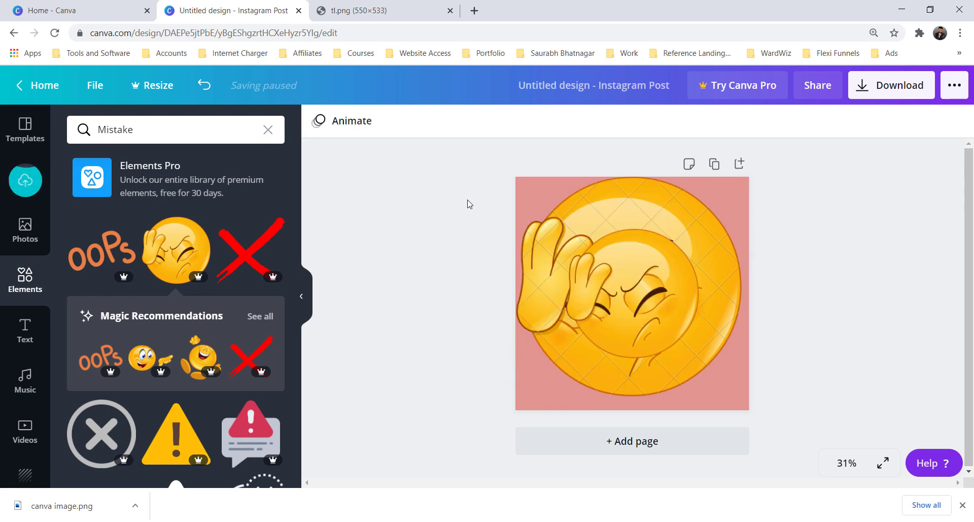
pyautogui.hotkey('ctrl', 'v')
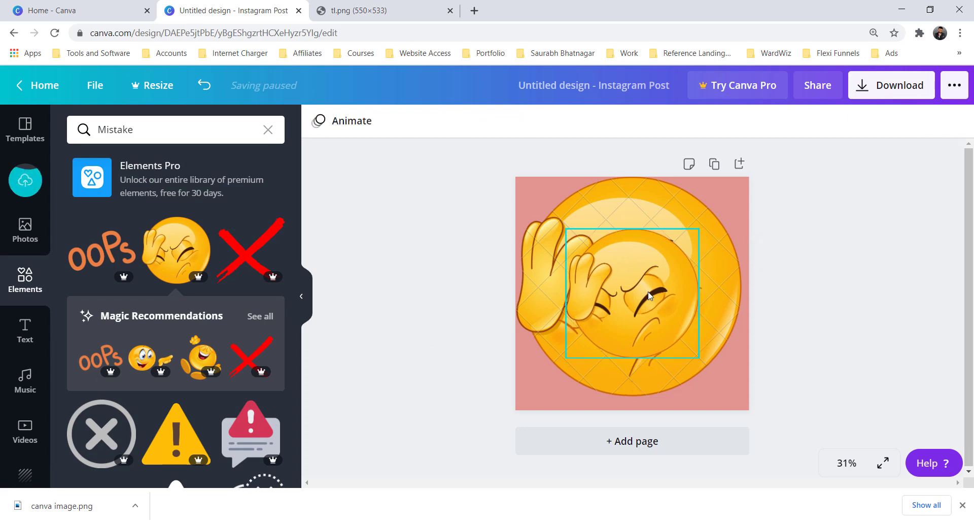
# Enlarge and align the pasted clean emoji exactly over the watermarked facepalm emoji
pyautogui.moveTo(650, 296); pyautogui.dragTo(655, 267)
pyautogui.moveTo(704, 329); pyautogui.dragTo(881, 461)
pyautogui.moveTo(618, 299); pyautogui.dragTo(577, 237)
pyautogui.moveTo(497, 429); pyautogui.dragTo(560, 354)
pyautogui.moveTo(635, 296); pyautogui.dragTo(595, 329)
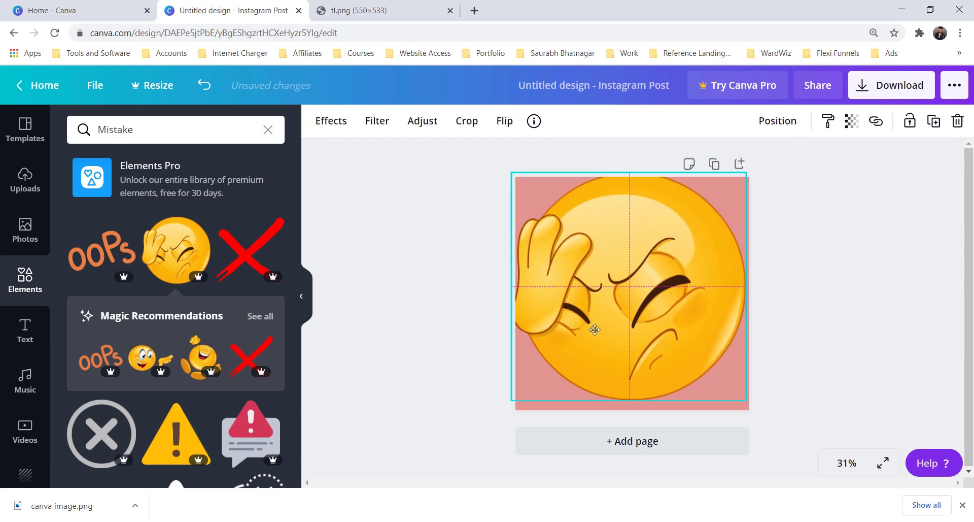
pyautogui.moveTo(595, 329); pyautogui.dragTo(595, 332)
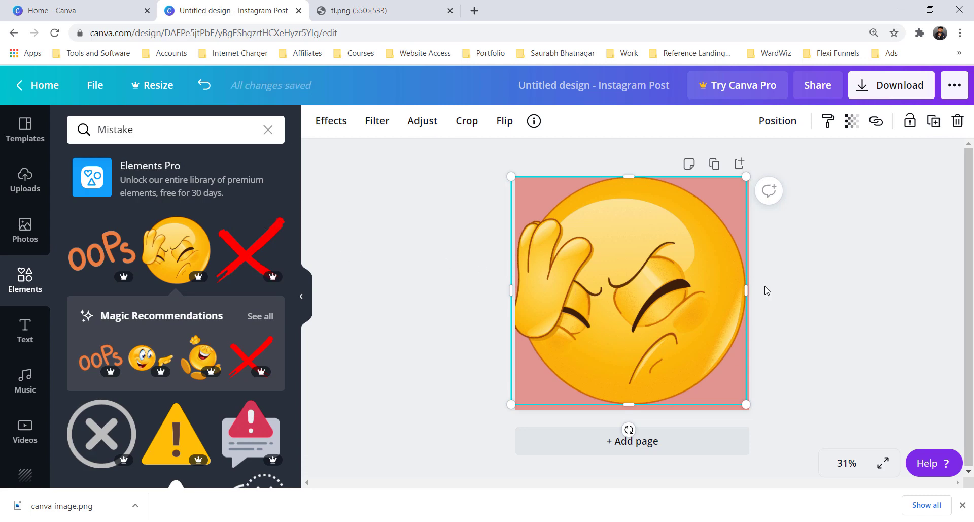
pyautogui.click(155, 130)
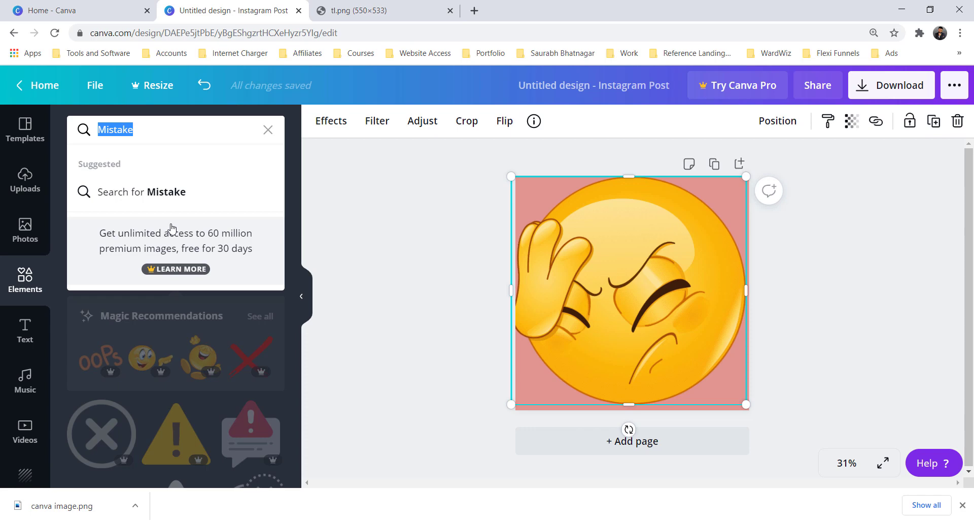
# Search elements for 'Handsome' and browse results to the PRO bearded cartoon man face
pyautogui.write('Handsome')
pyautogui.press('Return')
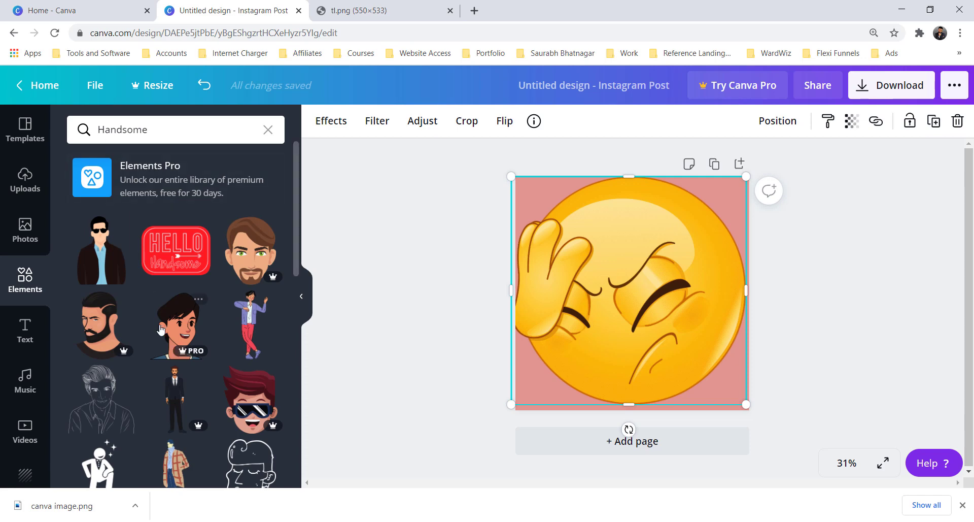
pyautogui.scroll(-1, 238, 304)
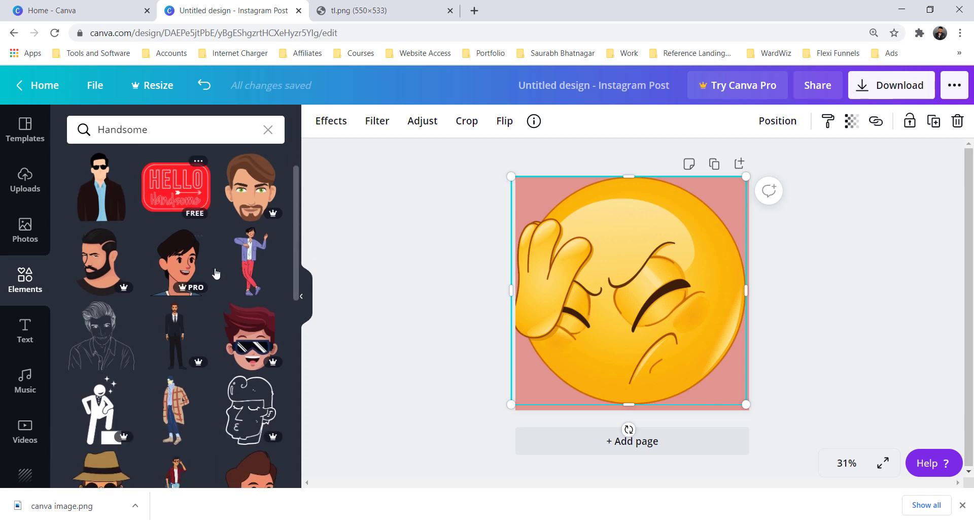
pyautogui.scroll(-1, 256, 345)
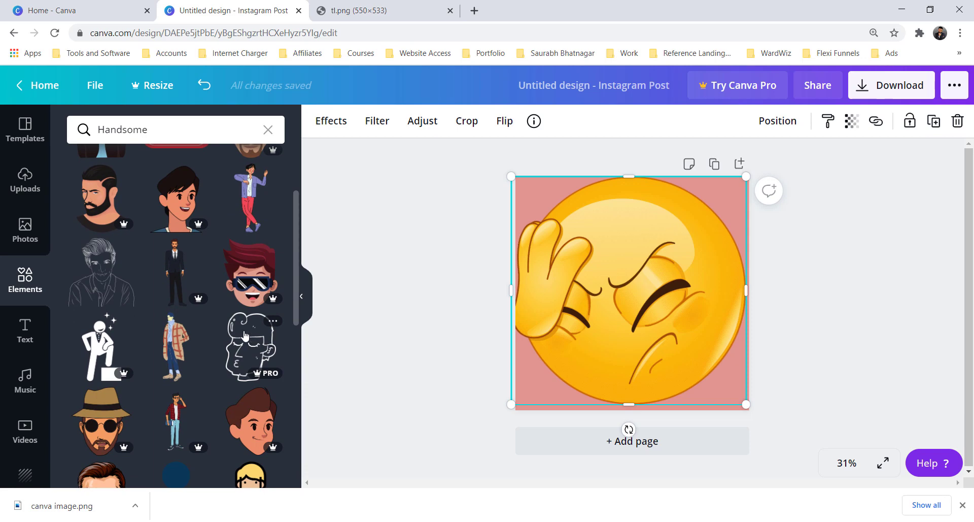
pyautogui.scroll(-1, 254, 339)
pyautogui.scroll(3, 259, 228)
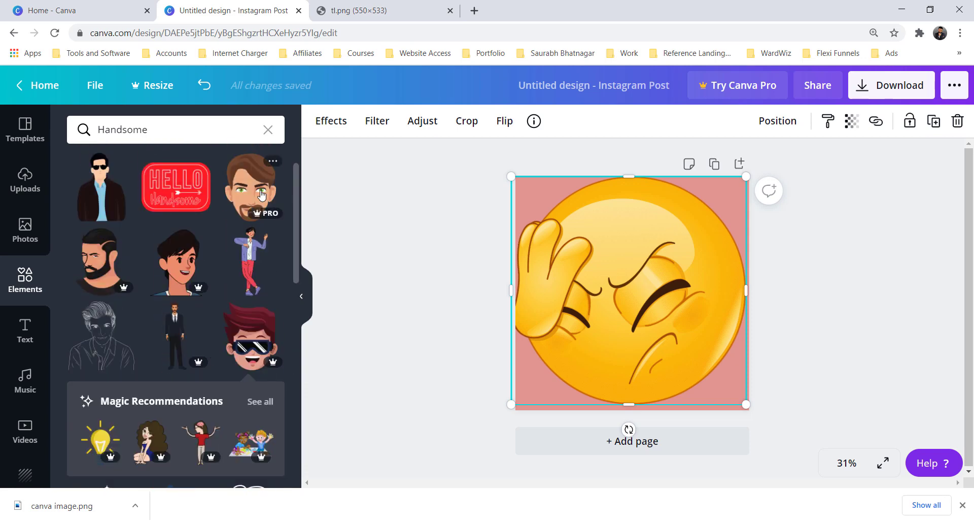
pyautogui.moveTo(267, 216)
# Add the bearded cartoon man face and resize it centred over the emoji's face
pyautogui.click(263, 200)
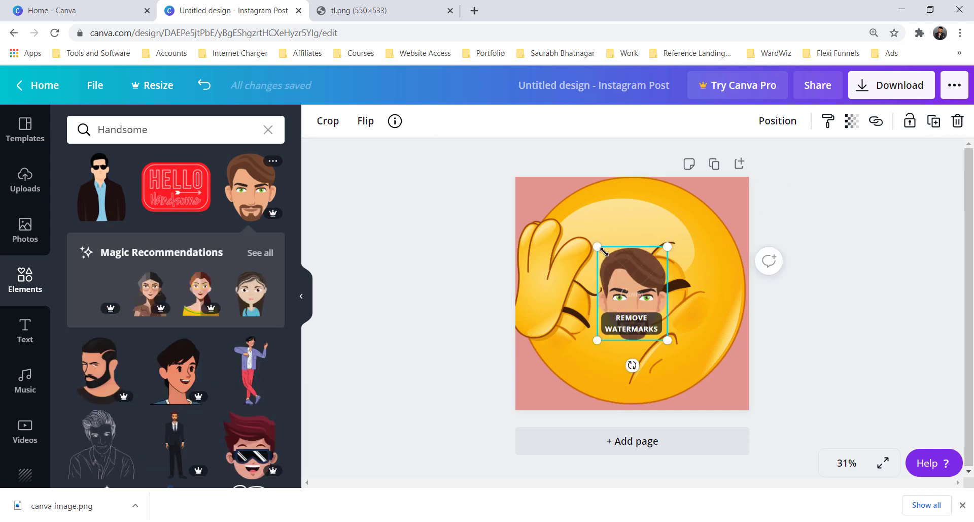
pyautogui.moveTo(596, 246); pyautogui.dragTo(493, 109)
pyautogui.moveTo(665, 262); pyautogui.dragTo(695, 304)
pyautogui.moveTo(698, 383); pyautogui.dragTo(792, 457)
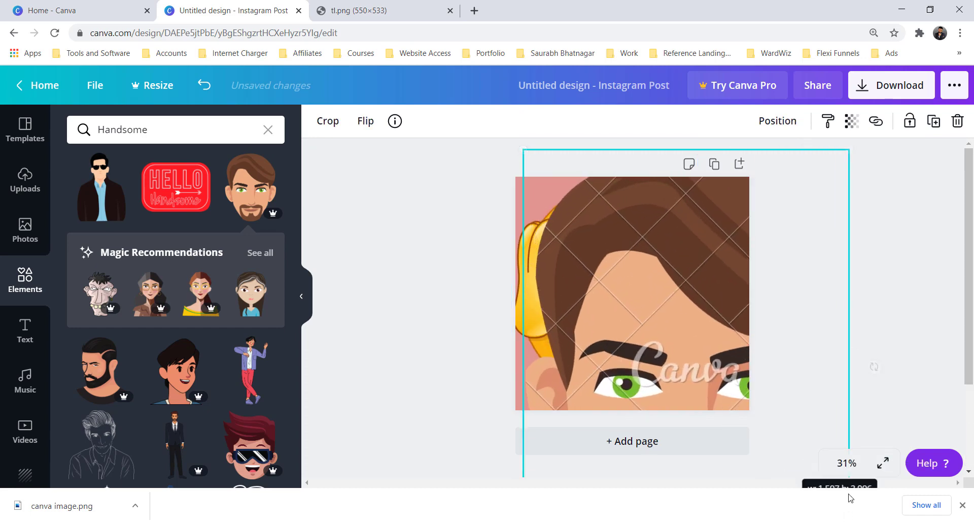
pyautogui.moveTo(694, 358); pyautogui.dragTo(605, 278)
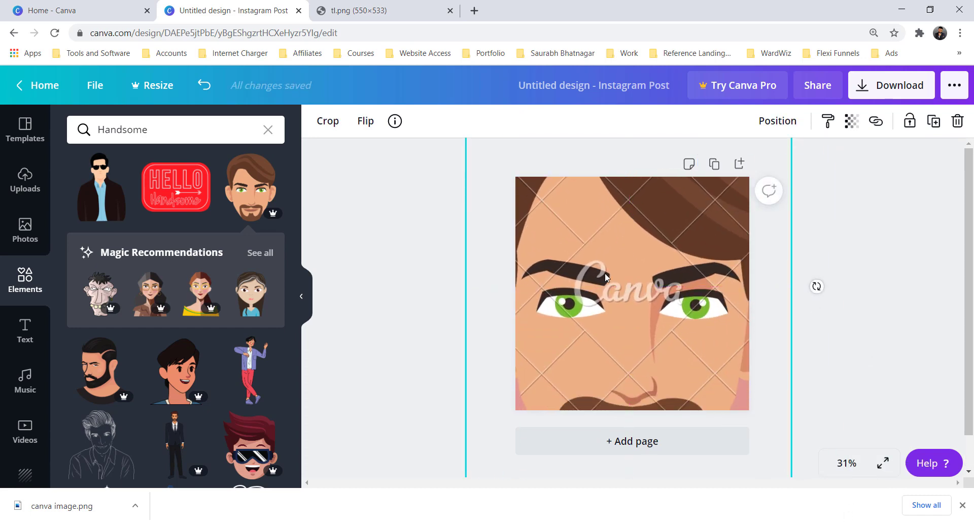
pyautogui.moveTo(499, 378); pyautogui.dragTo(502, 251)
pyautogui.moveTo(458, 389); pyautogui.dragTo(580, 325)
pyautogui.moveTo(641, 326); pyautogui.dragTo(601, 365)
pyautogui.click(474, 322)
# Open Chrome's developer tools over the Canva design and switch to the Application panel
pyautogui.rightClick(207, 226)
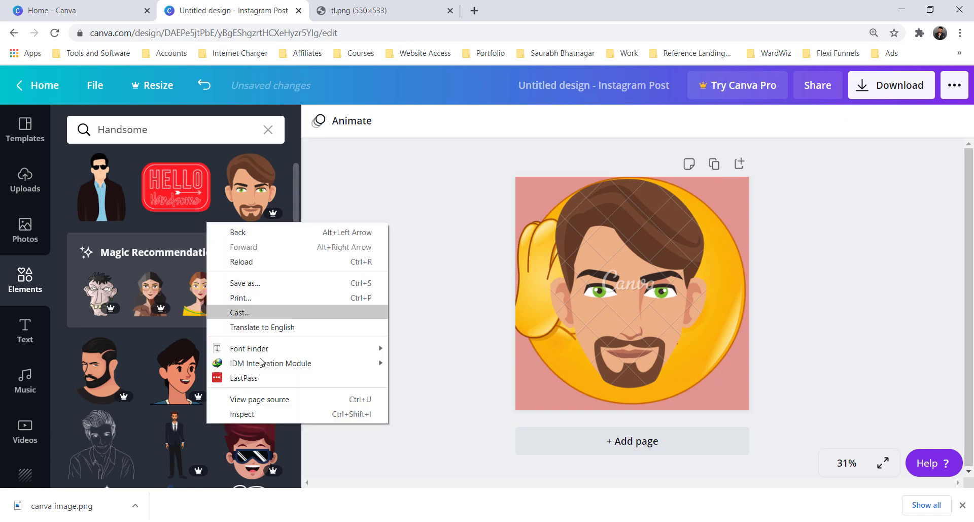
pyautogui.click(273, 414)
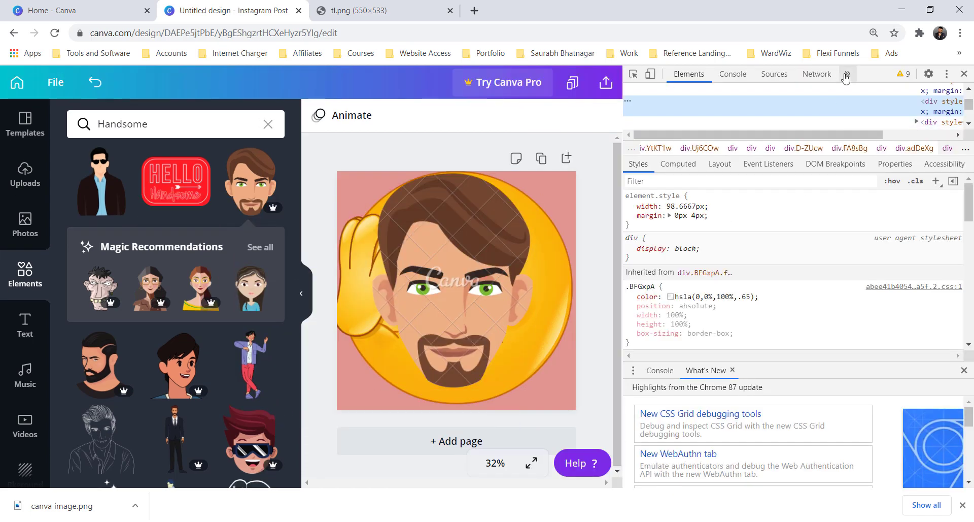
pyautogui.click(848, 73)
pyautogui.click(875, 123)
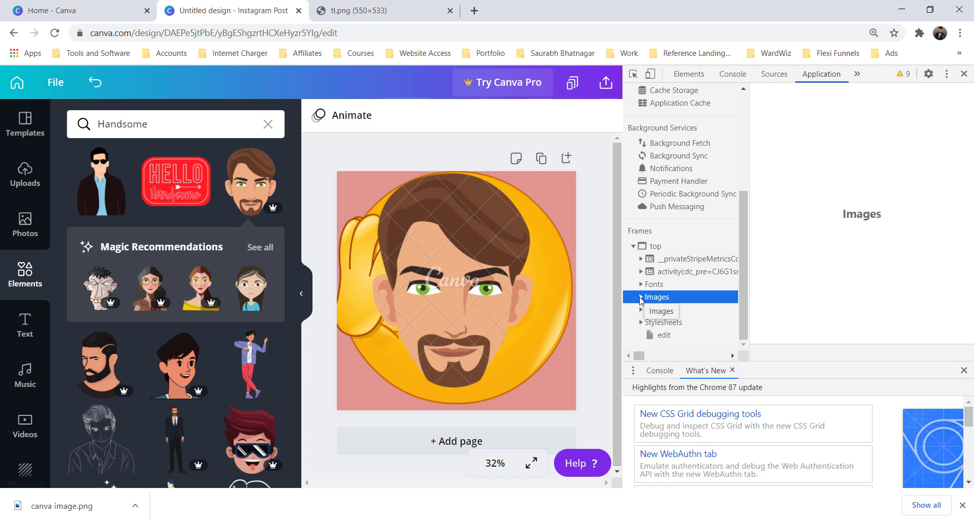
# Expand Frames > top > Images and step through the loaded images to the clean tl.png face
pyautogui.click(641, 298)
pyautogui.scroll(-2, 669, 254)
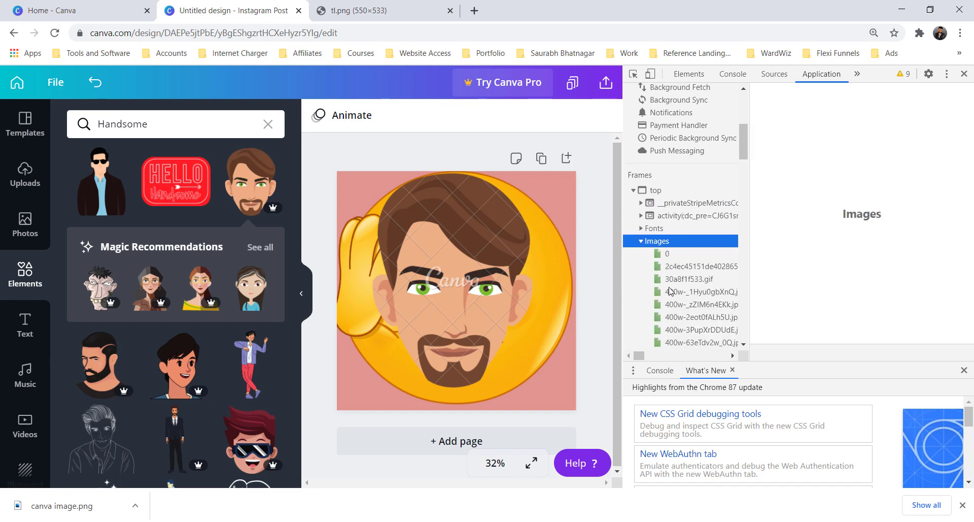
pyautogui.click(669, 245)
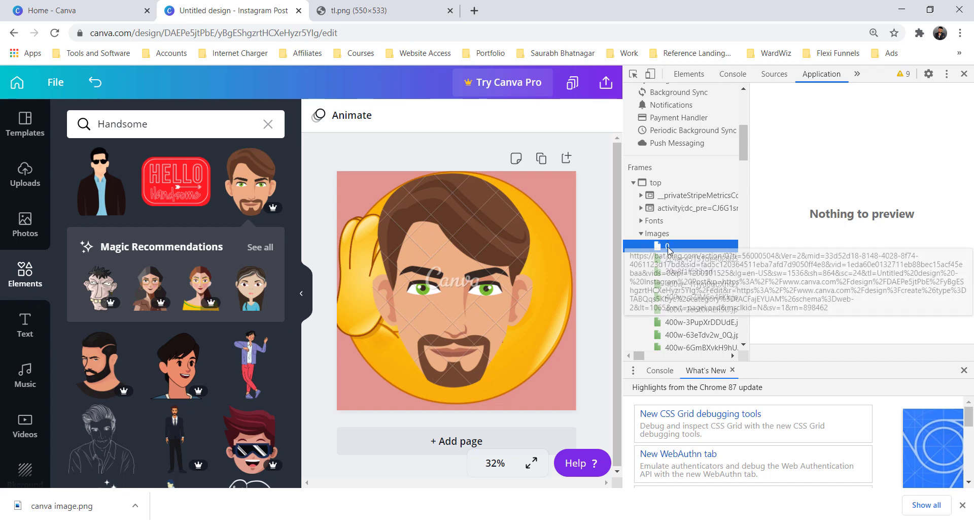
pyautogui.press('Down')
pyautogui.press('Down')
pyautogui.press('Down')
pyautogui.press('Down')
pyautogui.press('Down')
pyautogui.press('Down')
pyautogui.press('Down')
pyautogui.press('Down')
pyautogui.press('Down')
pyautogui.press('Down')
pyautogui.press('Down')
pyautogui.press('Down')
pyautogui.press('Down')
pyautogui.press('Down')
pyautogui.press('Down')
pyautogui.press('Down')
pyautogui.press('Down')
pyautogui.press('Down')
pyautogui.press('Down')
pyautogui.press('Down')
pyautogui.press('Down')
pyautogui.press('Down')
pyautogui.press('Down')
pyautogui.press('Down')
pyautogui.press('Down')
pyautogui.press('Down')
pyautogui.press('Down')
pyautogui.press('Down')
pyautogui.press('Down')
pyautogui.press('Down')
pyautogui.press('Down')
pyautogui.press('Down')
pyautogui.press('Down')
pyautogui.press('Down')
pyautogui.press('Down')
pyautogui.press('Down')
pyautogui.press('Down')
pyautogui.press('Down')
pyautogui.press('Down')
pyautogui.press('Down')
pyautogui.press('Down')
pyautogui.press('Down')
pyautogui.press('Down')
pyautogui.press('Down')
pyautogui.press('Down')
pyautogui.press('Down')
pyautogui.press('Down')
pyautogui.press('Down')
pyautogui.press('Down')
pyautogui.press('Down')
pyautogui.press('Down')
pyautogui.press('Down')
pyautogui.press('Down')
pyautogui.press('Down')
pyautogui.press('Down')
pyautogui.press('Down')
pyautogui.press('Down')
pyautogui.press('Down')
pyautogui.press('Down')
pyautogui.press('Down')
pyautogui.press('Down')
pyautogui.press('Down')
pyautogui.press('Down')
pyautogui.press('Down')
pyautogui.press('Down')
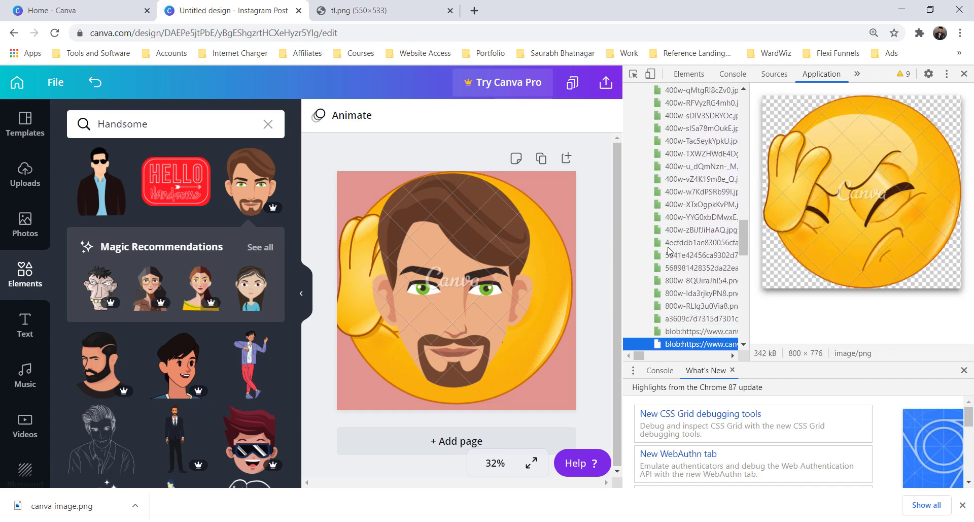
pyautogui.press('Down')
pyautogui.press('Down')
pyautogui.press('Down')
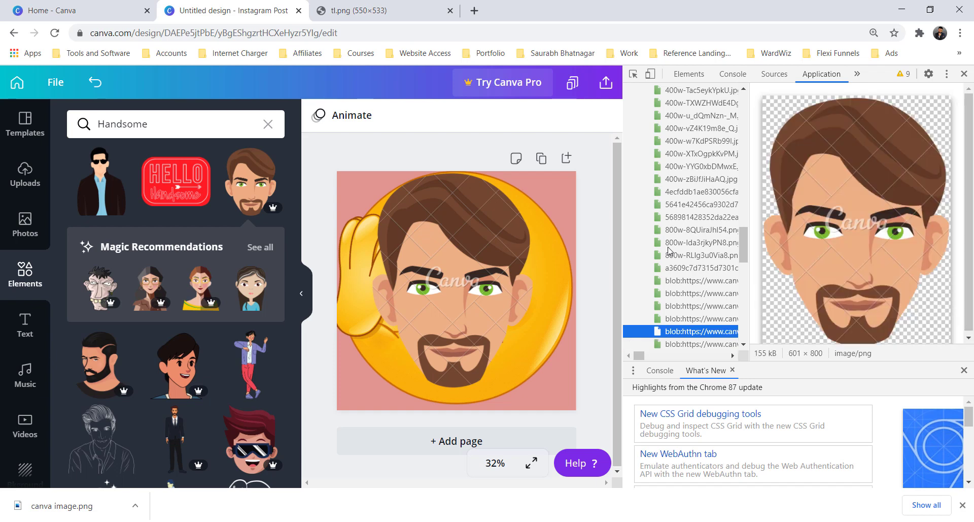
pyautogui.press('Down')
pyautogui.press('Down')
pyautogui.press('Down')
pyautogui.press('Down')
pyautogui.press('Down')
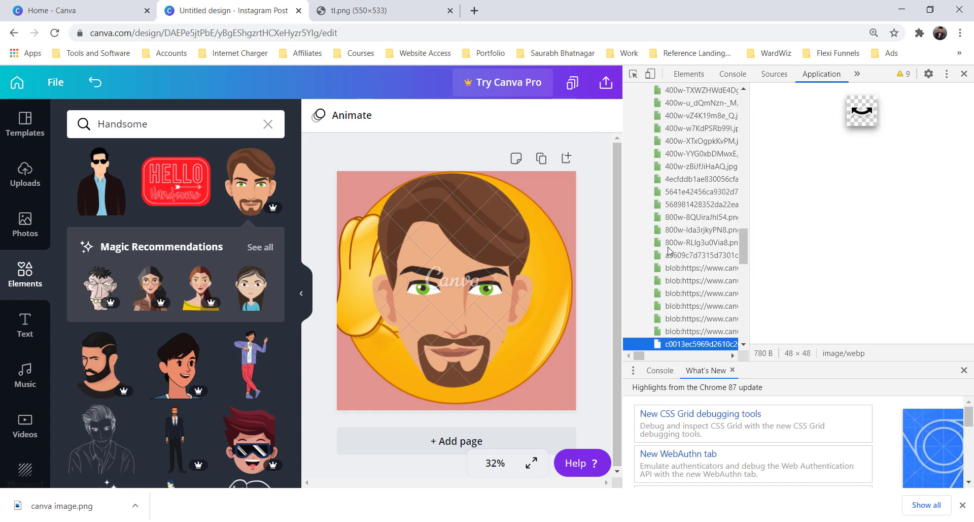
pyautogui.press('Down')
pyautogui.press('Down')
pyautogui.press('Down')
pyautogui.press('Down')
pyautogui.press('Down')
pyautogui.press('Down')
pyautogui.press('Down')
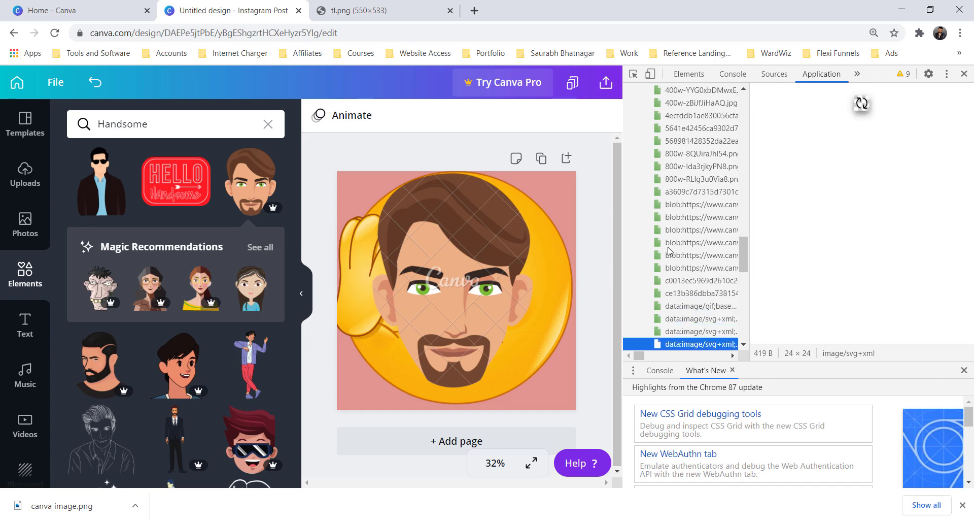
pyautogui.press('Down')
pyautogui.press('Down')
pyautogui.press('Down')
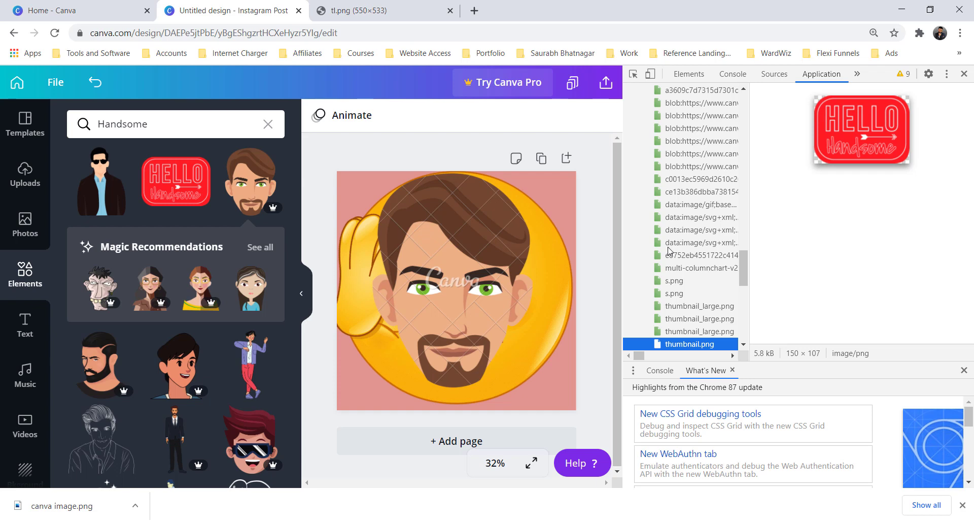
pyautogui.press('Down')
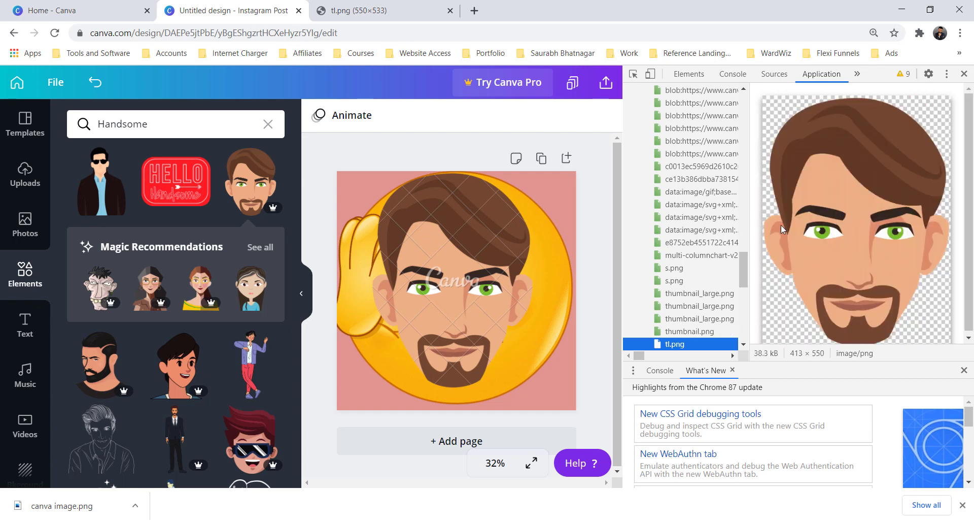
# Open tl.png (413 × 550) in a new tab, copy it, and return to the Untitled design
pyautogui.rightClick(824, 223)
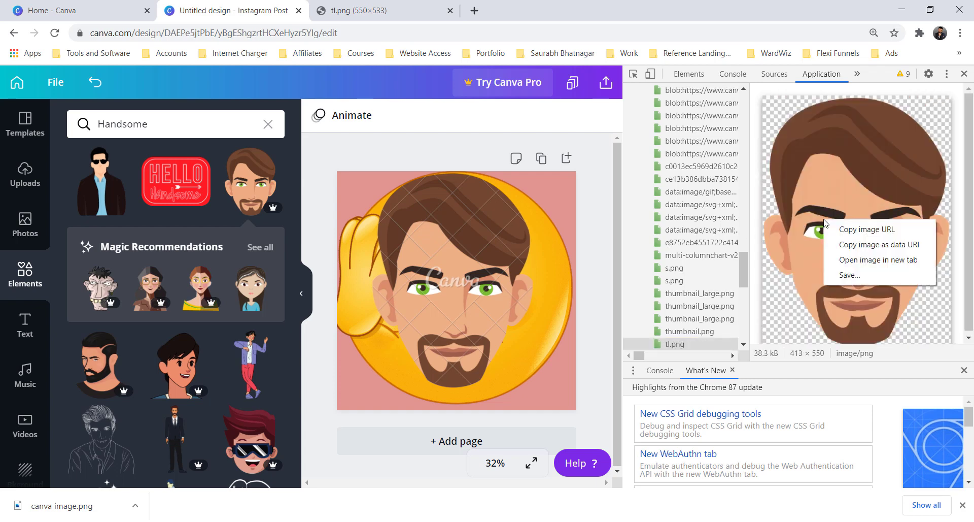
pyautogui.click(849, 260)
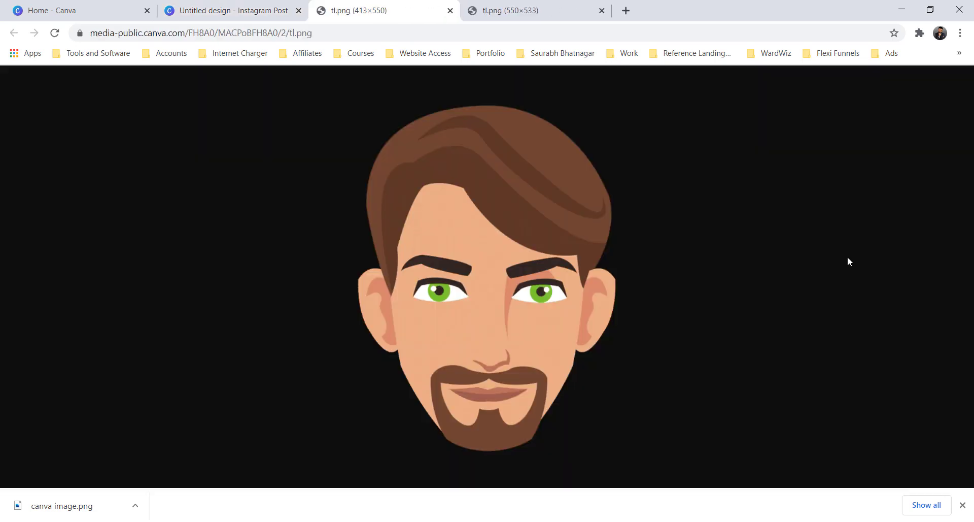
pyautogui.rightClick(489, 213)
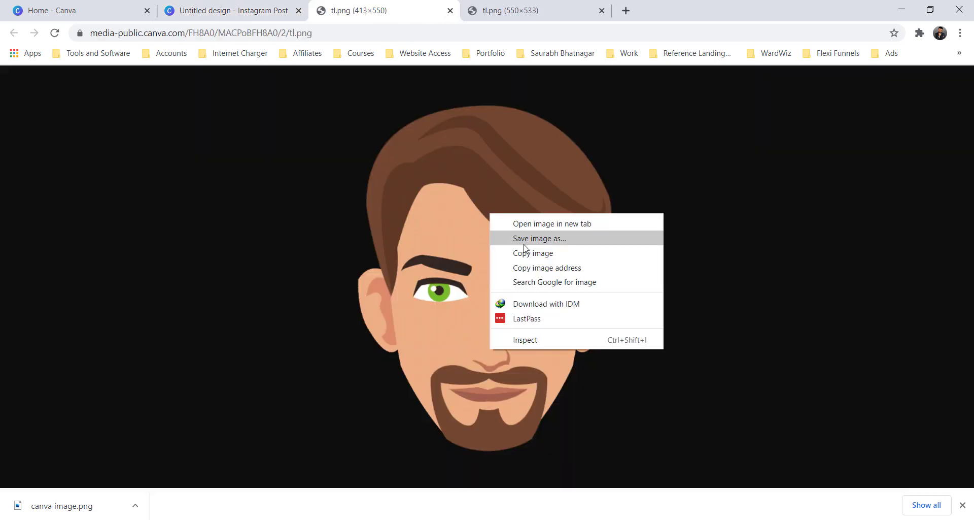
pyautogui.click(527, 254)
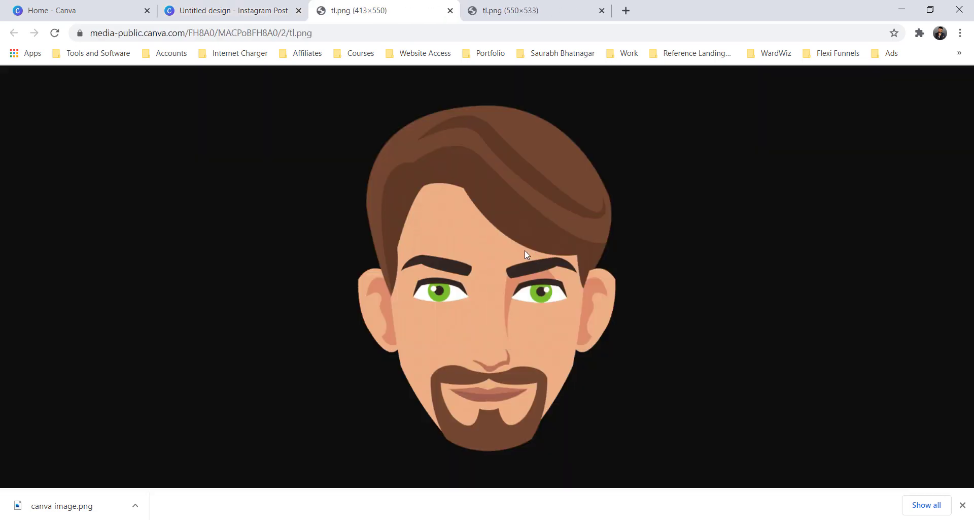
pyautogui.click(276, 11)
pyautogui.click(412, 238)
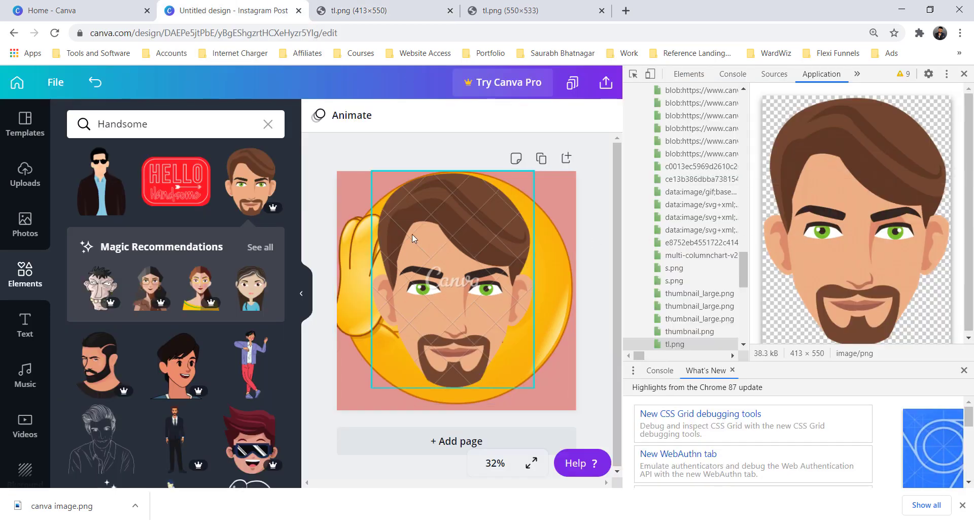